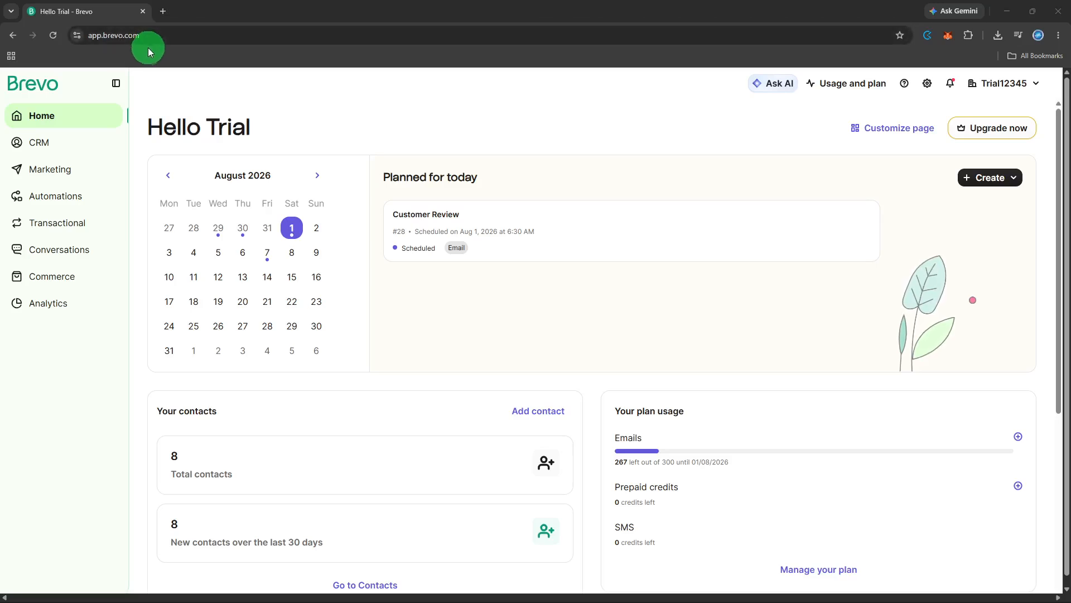
Step: Start a new automation from scratch in the automation workflows area
{"action": "left_click", "coordinate": [54, 198]}
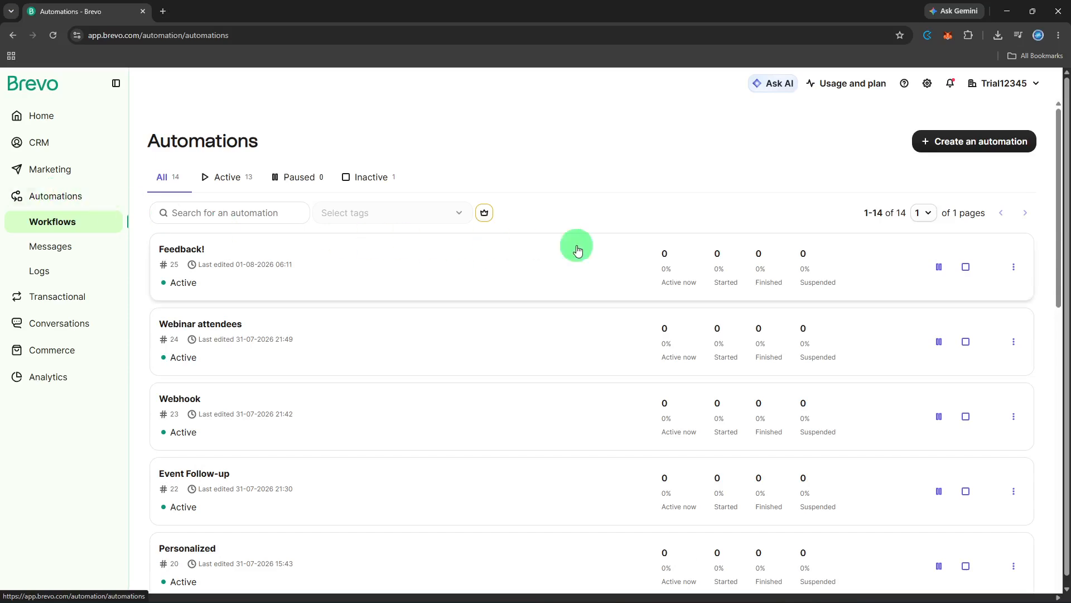
{"action": "left_click", "coordinate": [949, 147]}
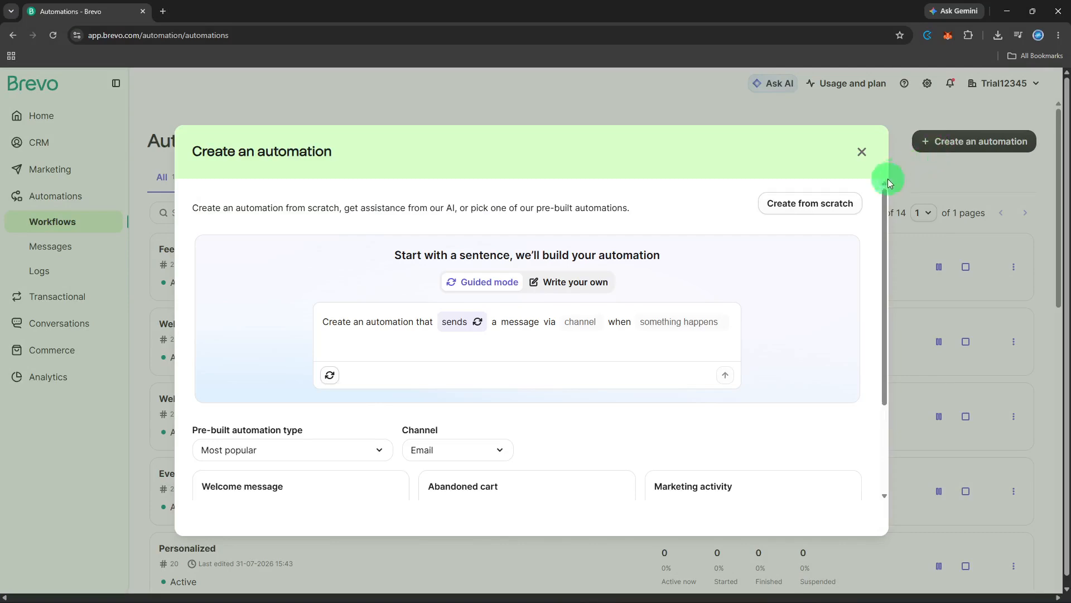
{"action": "left_click", "coordinate": [843, 202]}
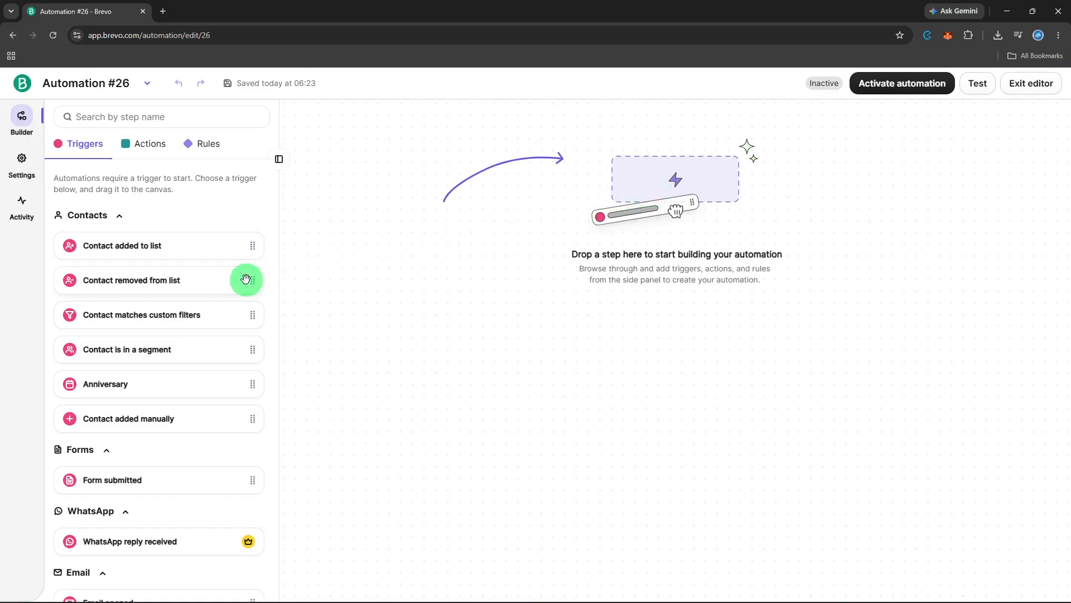
Step: Look through the available automation triggers, from the contact triggers down to the coupon trigger
{"action": "scroll", "coordinate": [238, 272], "scroll_direction": "down", "scroll_amount": 3}
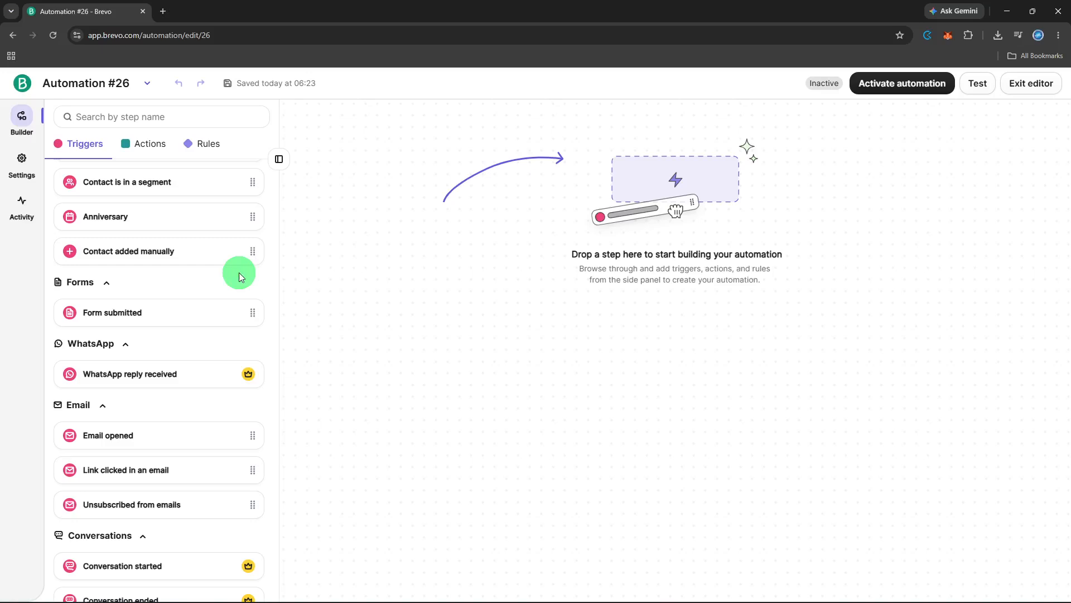
{"action": "scroll", "coordinate": [238, 272], "scroll_direction": "down", "scroll_amount": 3}
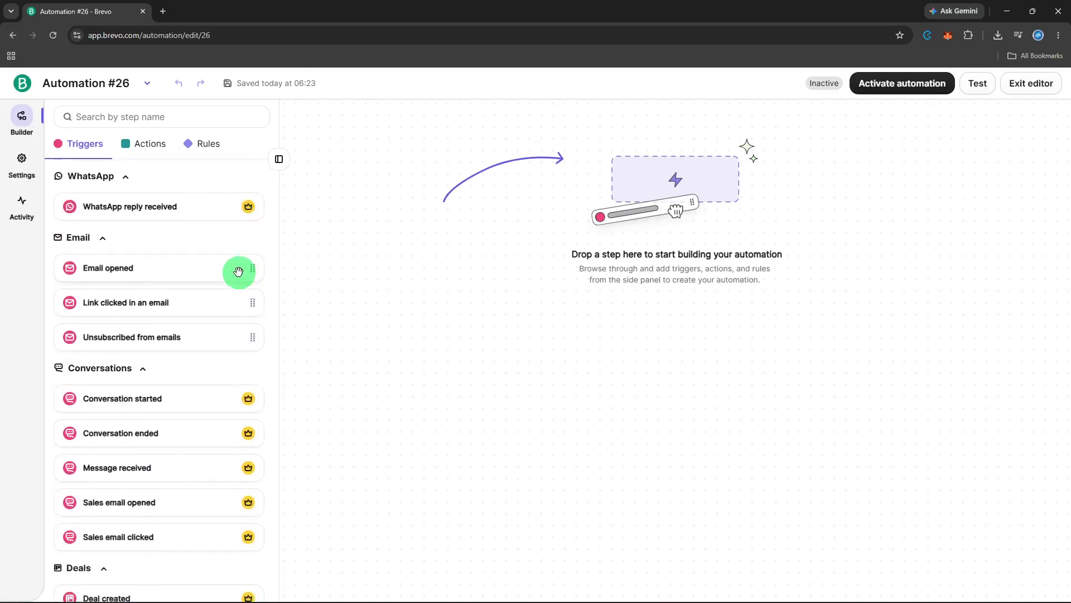
{"action": "scroll", "coordinate": [238, 272], "scroll_direction": "down", "scroll_amount": 3}
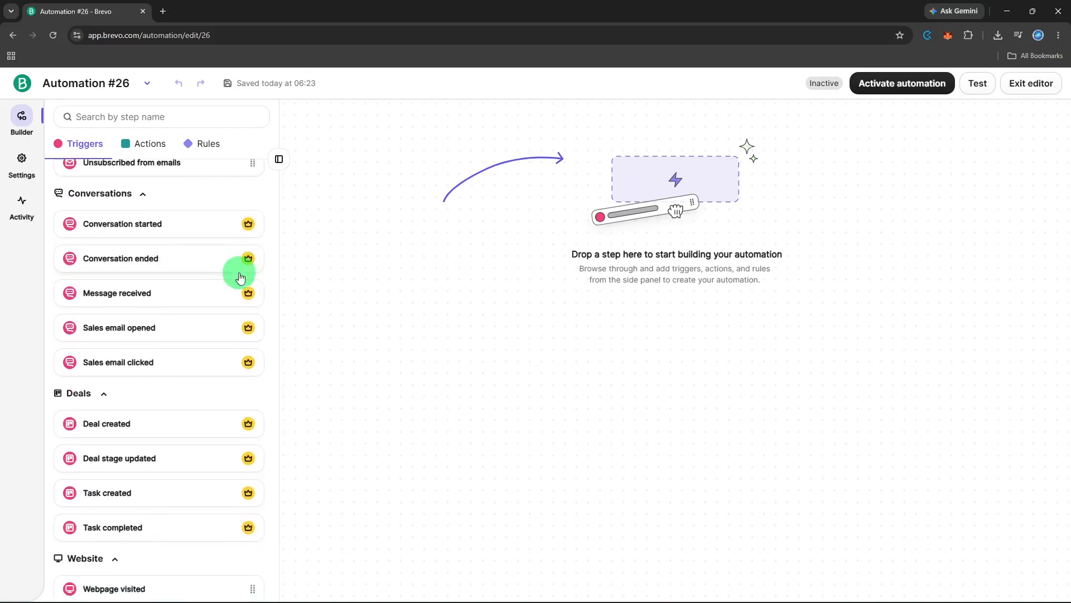
{"action": "scroll", "coordinate": [240, 277], "scroll_direction": "down", "scroll_amount": 3}
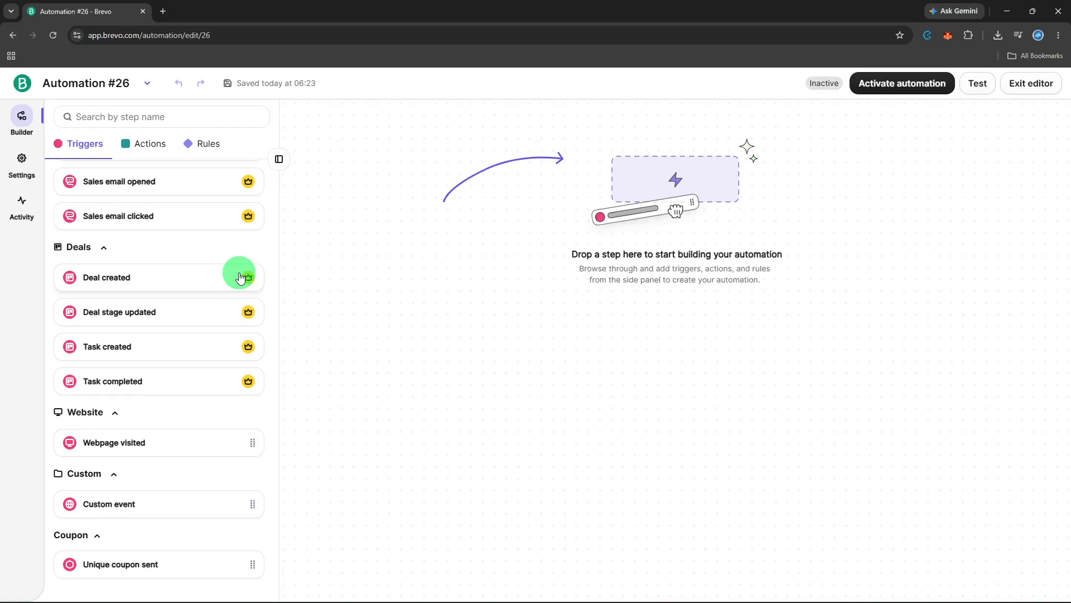
{"action": "scroll", "coordinate": [240, 277], "scroll_direction": "up", "scroll_amount": 1}
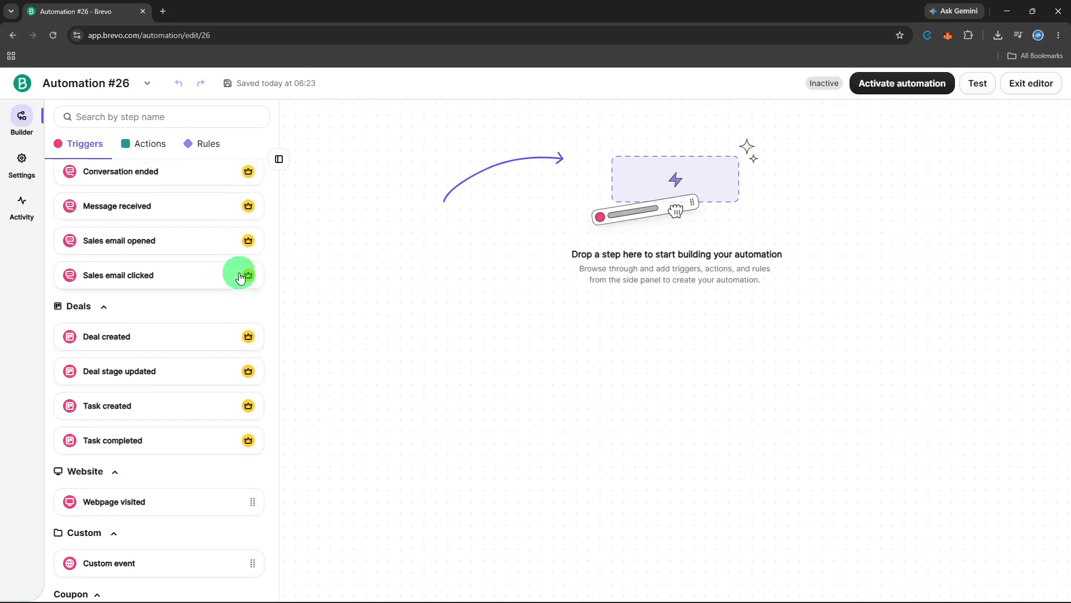
{"action": "scroll", "coordinate": [240, 278], "scroll_direction": "up", "scroll_amount": 2}
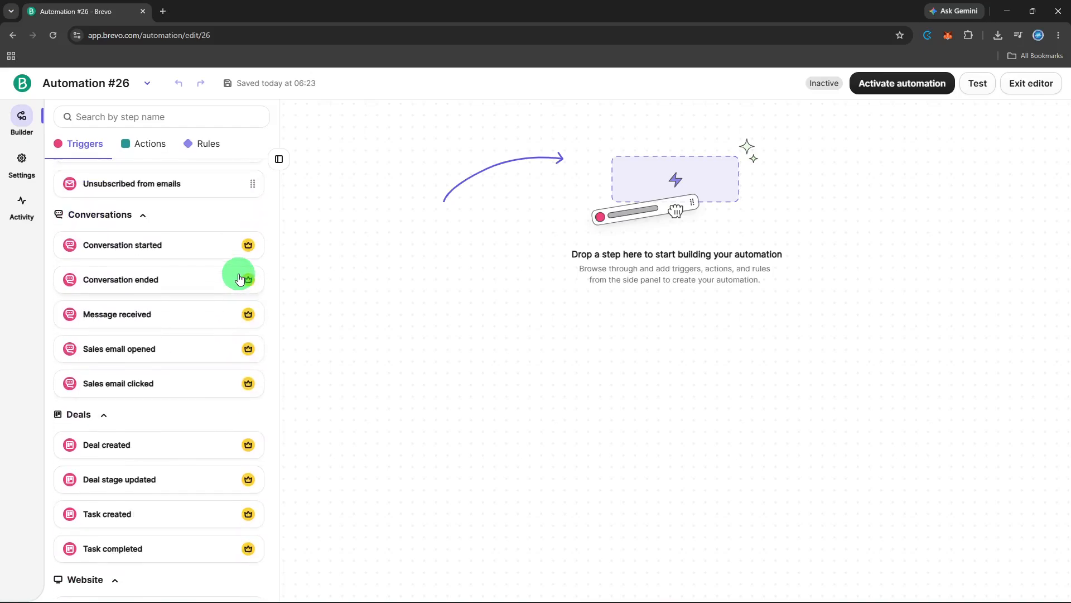
{"action": "scroll", "coordinate": [240, 279], "scroll_direction": "up", "scroll_amount": 2}
{"action": "scroll", "coordinate": [240, 278], "scroll_direction": "up", "scroll_amount": 3}
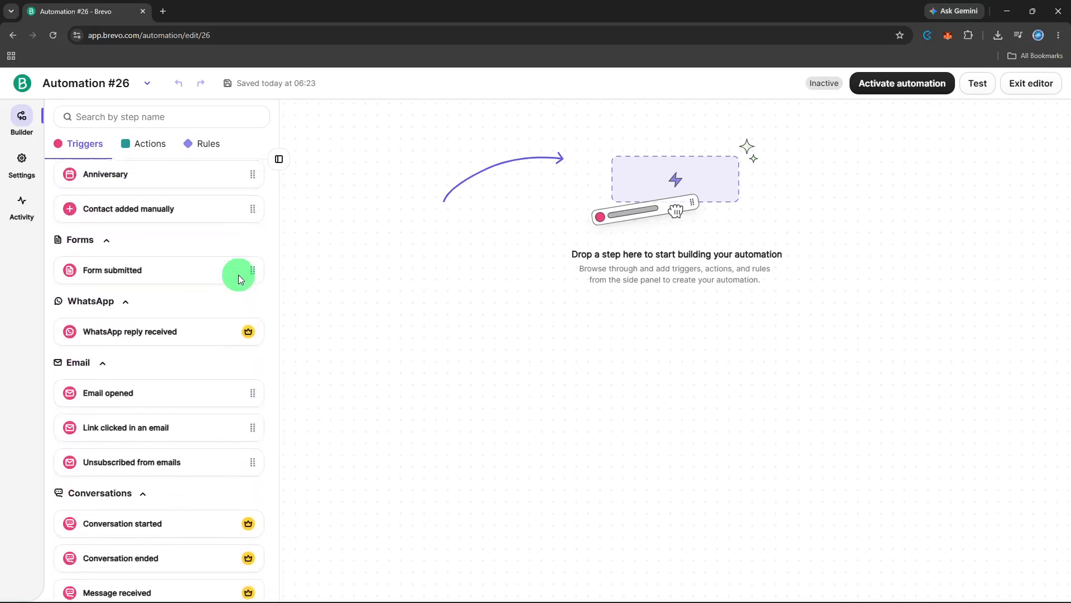
{"action": "scroll", "coordinate": [238, 277], "scroll_direction": "up", "scroll_amount": 2}
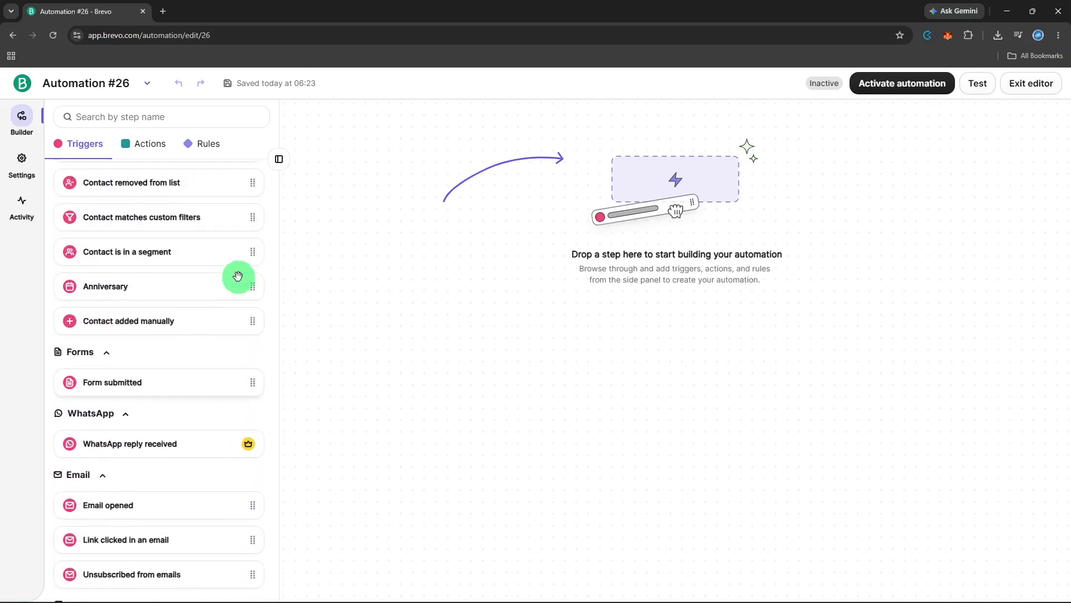
{"action": "scroll", "coordinate": [238, 277], "scroll_direction": "up", "scroll_amount": 1}
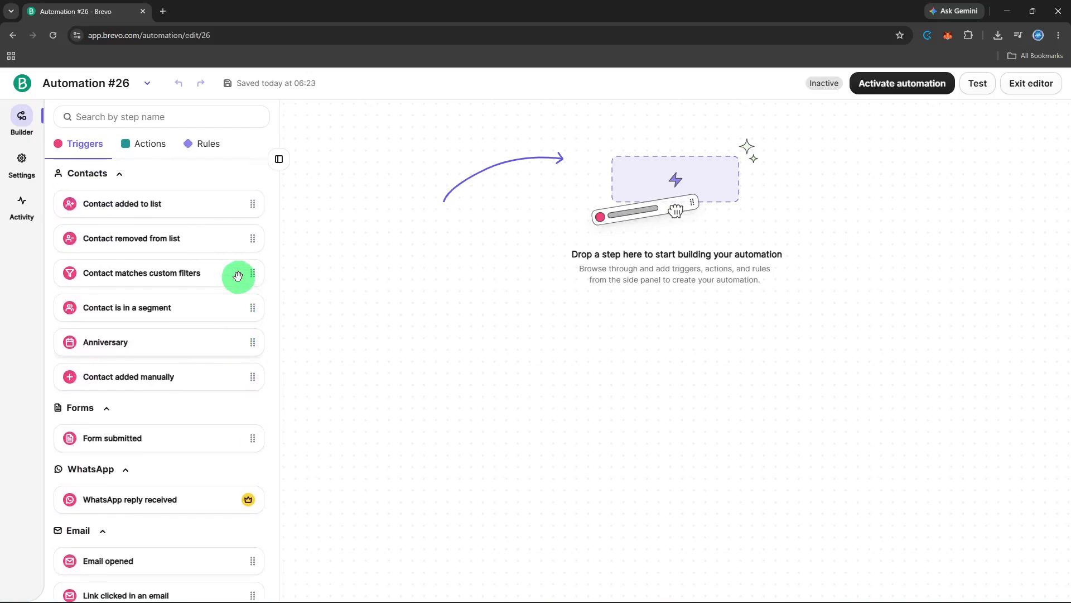
{"action": "scroll", "coordinate": [238, 277], "scroll_direction": "up", "scroll_amount": 1}
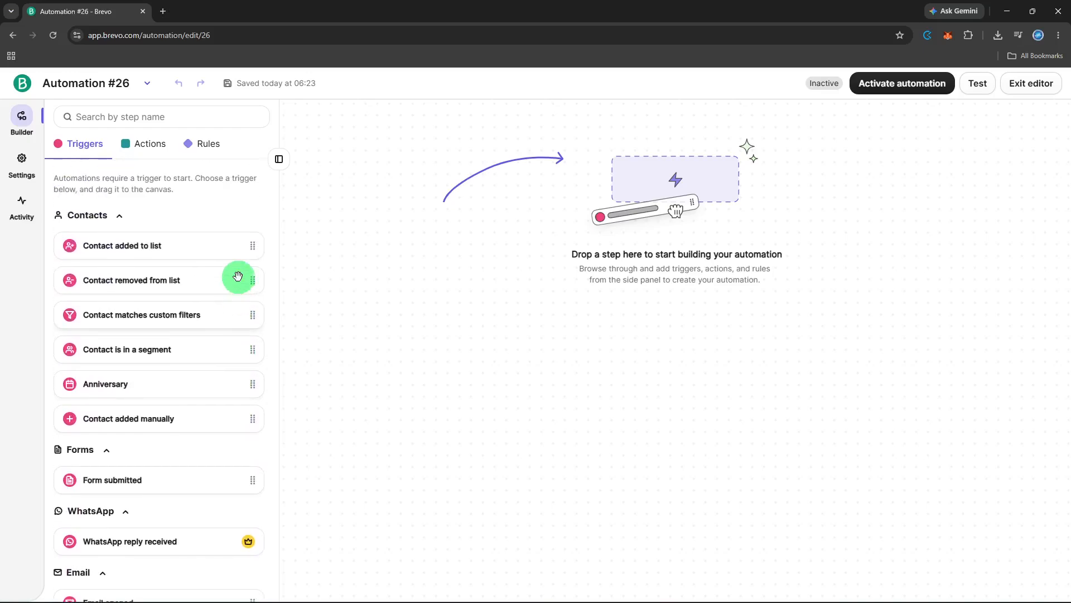
Step: Add the Unique coupon sent trigger to the canvas and confirm it without any coupon or contact filters
{"action": "scroll", "coordinate": [238, 276], "scroll_direction": "down", "scroll_amount": 7}
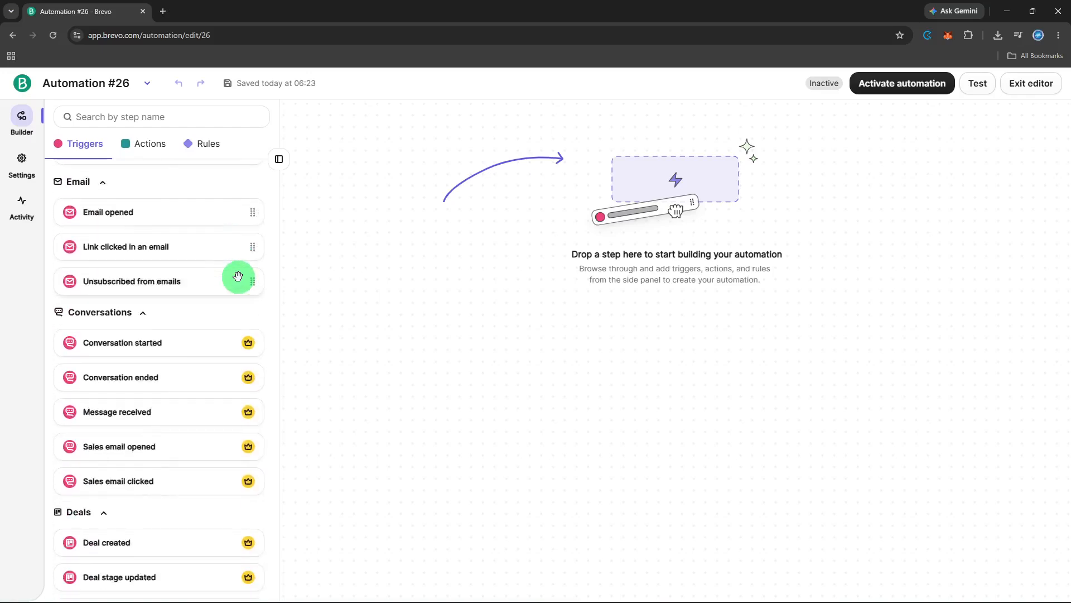
{"action": "scroll", "coordinate": [238, 276], "scroll_direction": "down", "scroll_amount": 3}
{"action": "scroll", "coordinate": [235, 311], "scroll_direction": "down", "scroll_amount": 2}
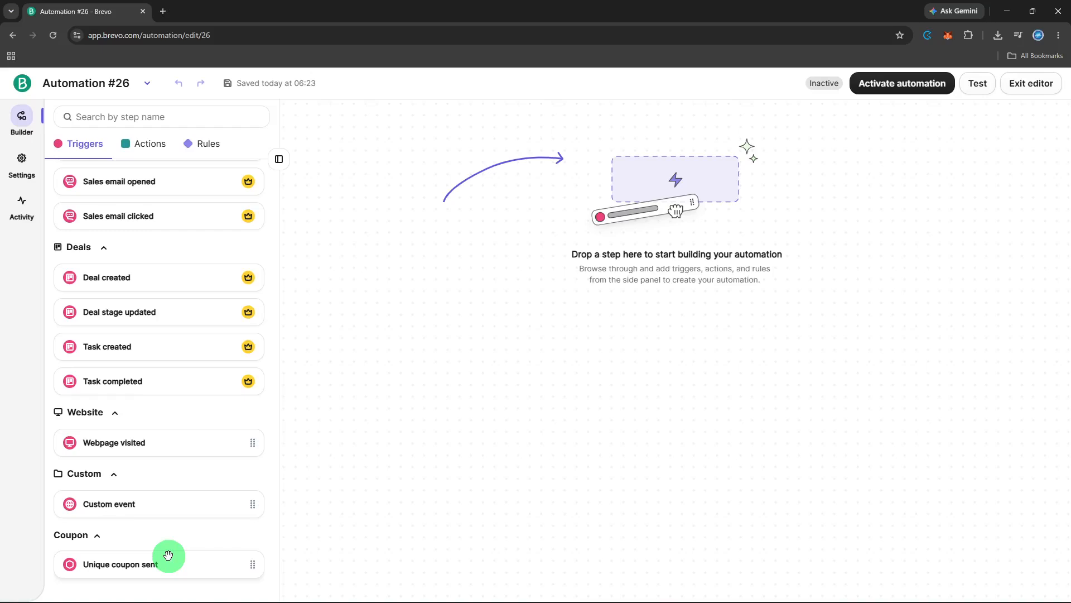
{"action": "left_click_drag", "start_coordinate": [168, 555], "coordinate": [572, 235]}
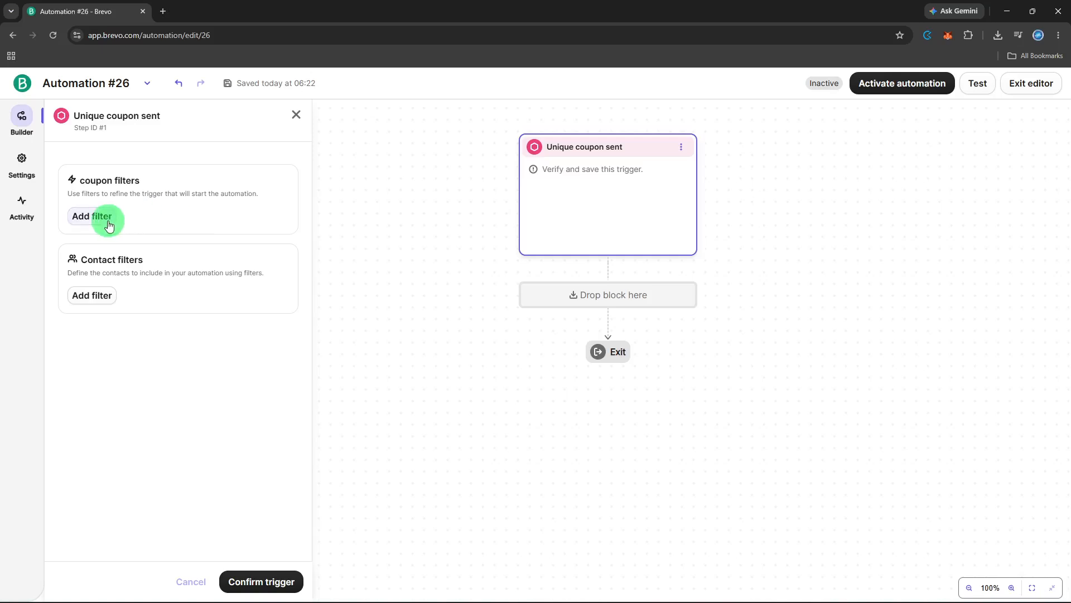
{"action": "left_click", "coordinate": [242, 583]}
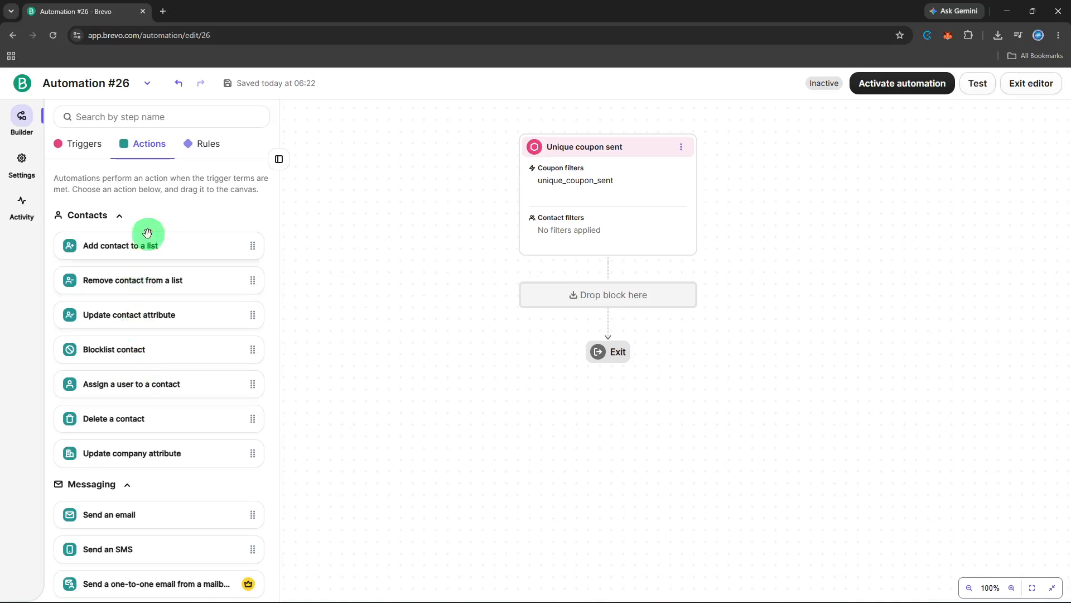
Step: Add a Time delay rule of 5 days directly below the Unique coupon sent trigger and save it
{"action": "left_click", "coordinate": [190, 153]}
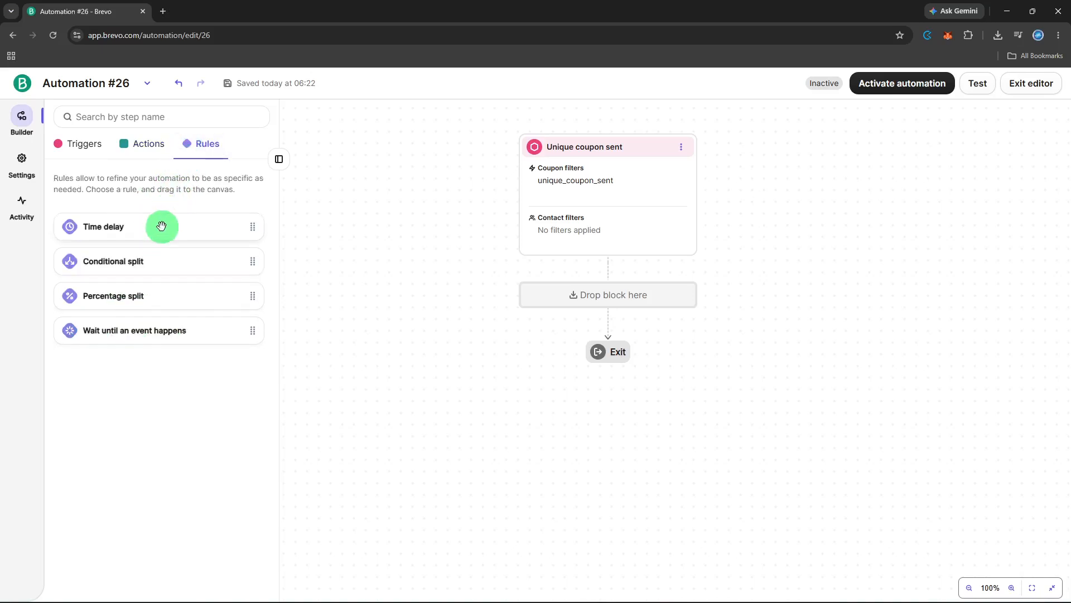
{"action": "left_click_drag", "start_coordinate": [161, 226], "coordinate": [652, 297]}
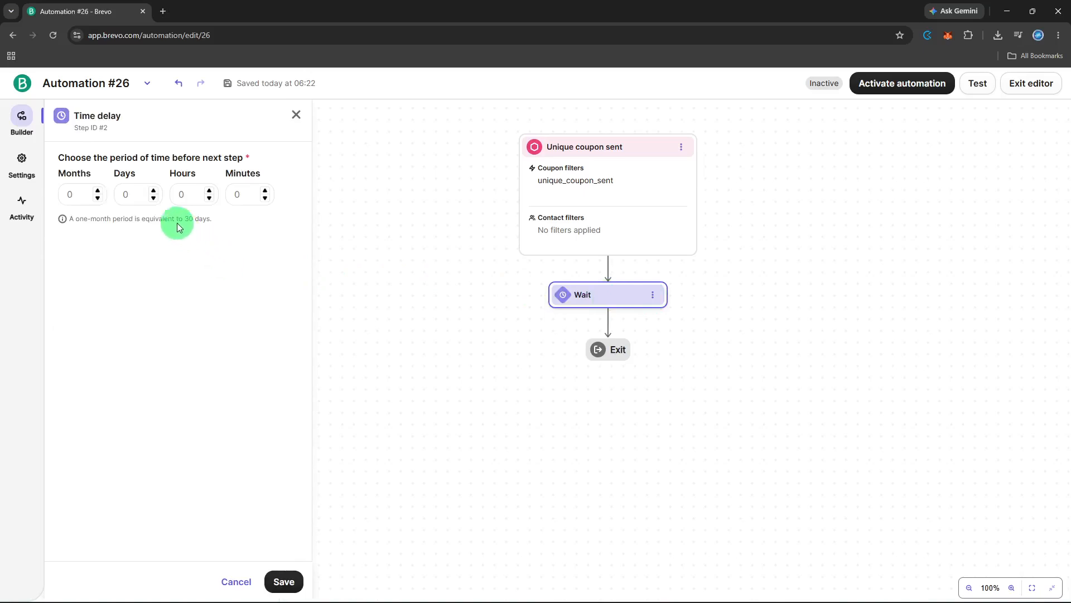
{"action": "left_click", "coordinate": [154, 194]}
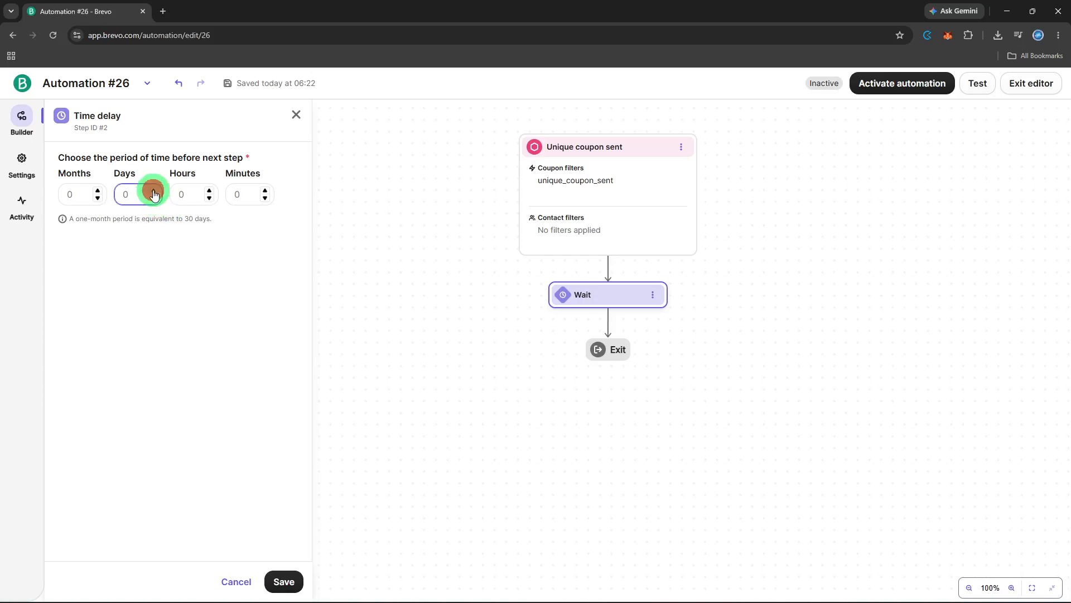
{"action": "type", "text": "2"}
{"action": "left_click", "coordinate": [154, 190]}
{"action": "left_click", "coordinate": [154, 190]}
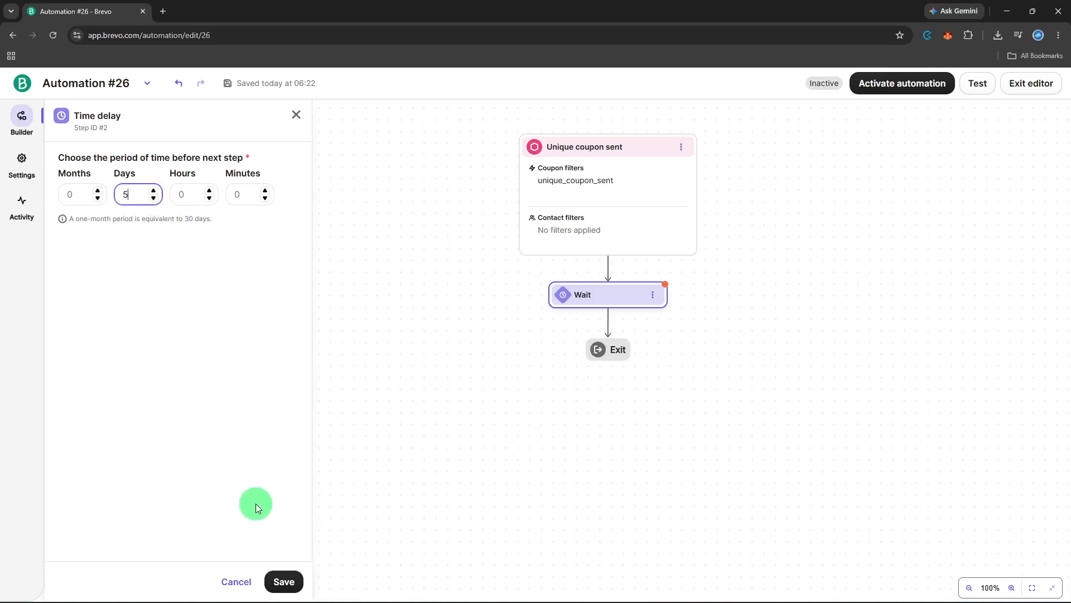
{"action": "left_click", "coordinate": [289, 581]}
{"action": "left_click", "coordinate": [289, 581]}
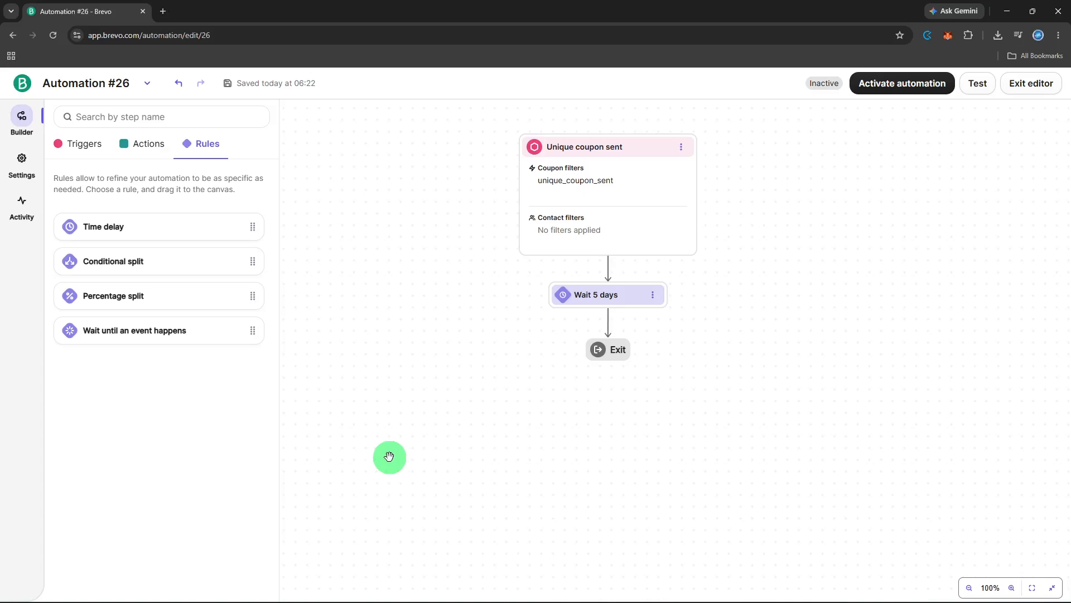
Step: Add a Send an email action after the 5-day wait and sync it with the existing message Automation #5_step_#2
{"action": "left_click", "coordinate": [129, 155]}
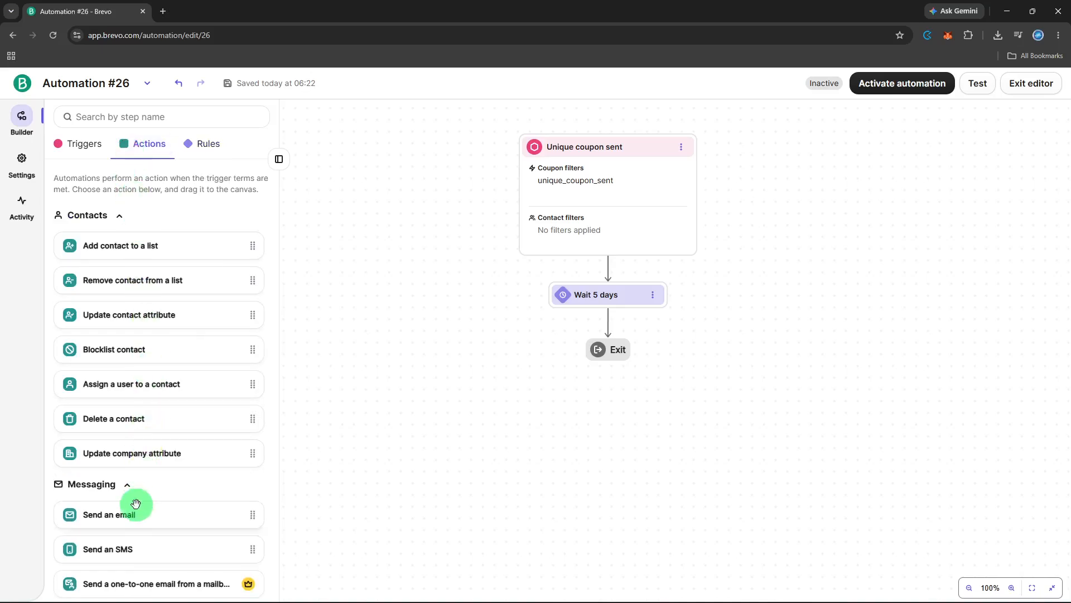
{"action": "left_click_drag", "start_coordinate": [135, 511], "coordinate": [638, 320]}
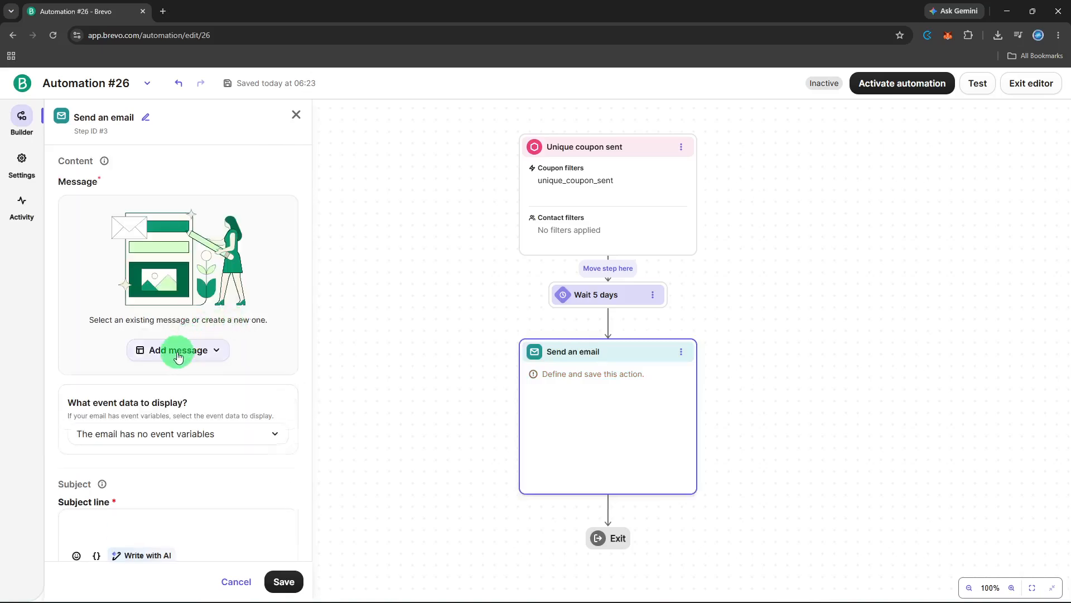
{"action": "left_click", "coordinate": [177, 352]}
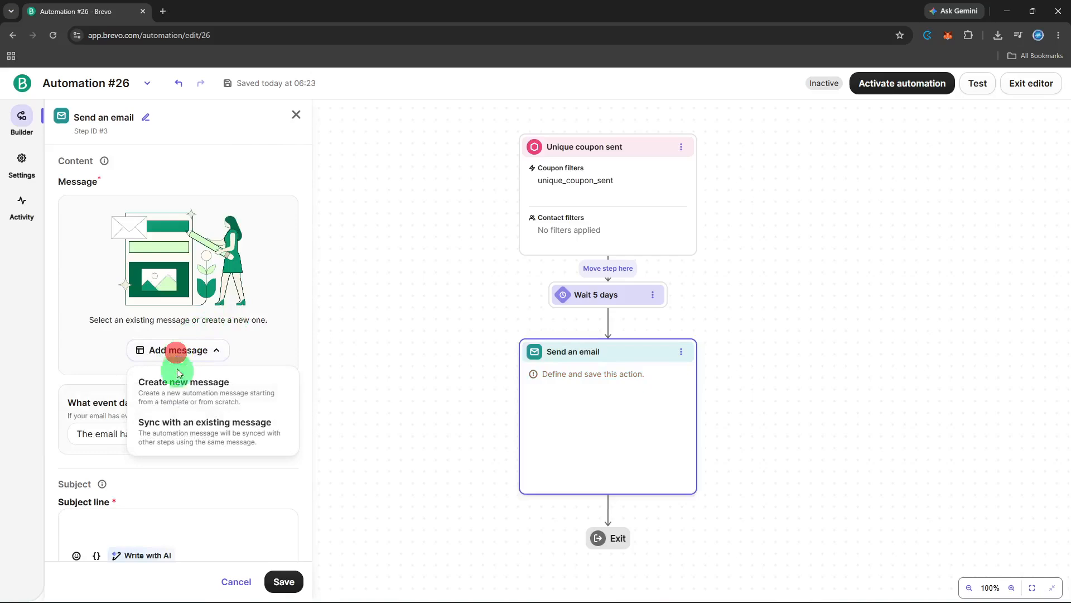
{"action": "left_click", "coordinate": [182, 431]}
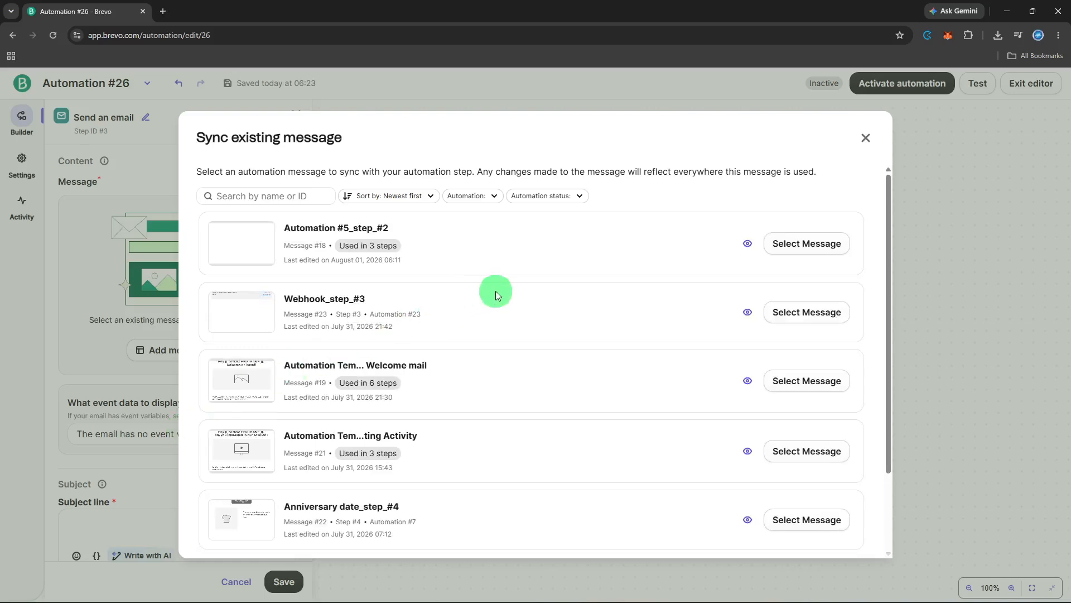
{"action": "scroll", "coordinate": [496, 290], "scroll_direction": "down", "scroll_amount": 2}
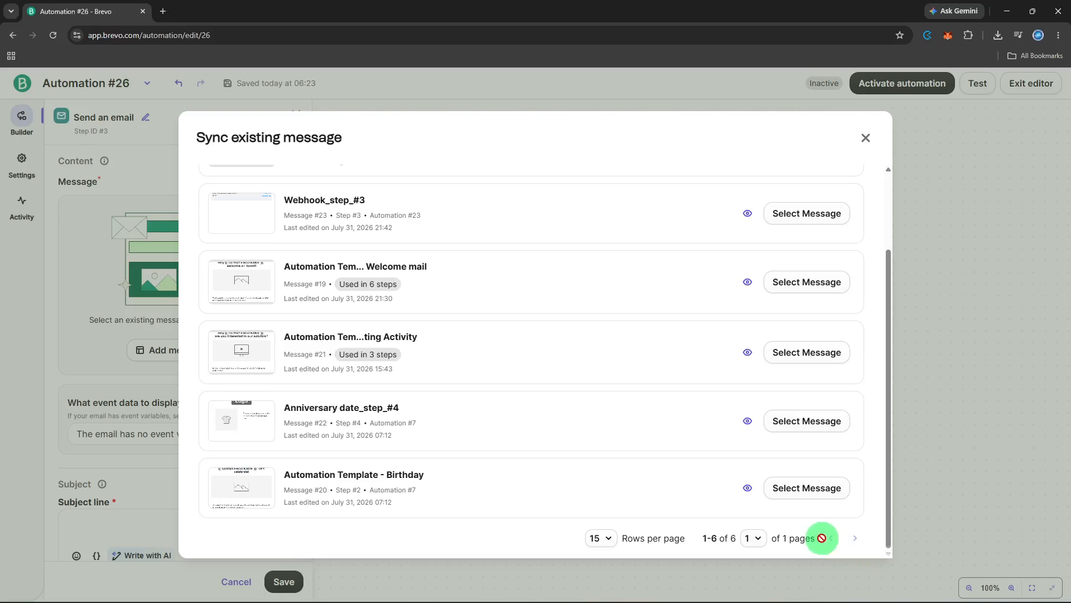
{"action": "scroll", "coordinate": [820, 527], "scroll_direction": "up", "scroll_amount": 2}
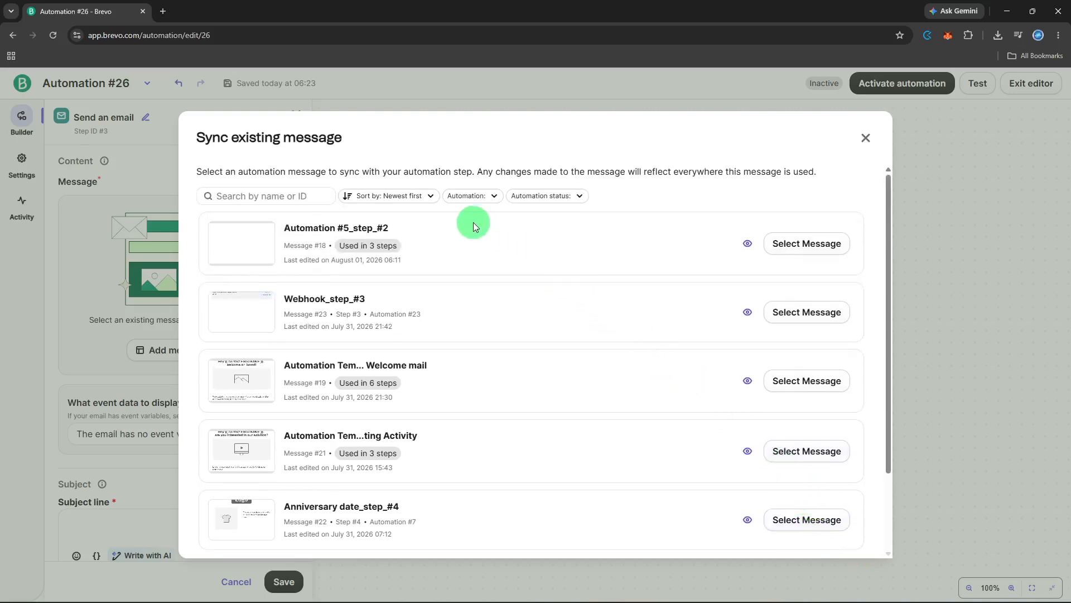
{"action": "left_click", "coordinate": [795, 249]}
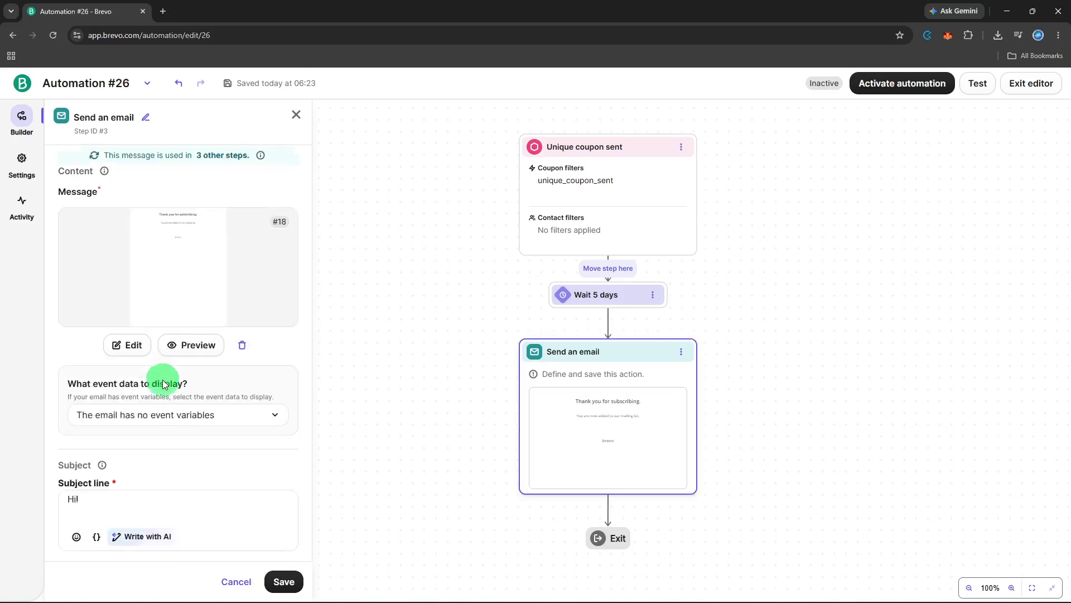
Step: Replace the email's preview text with "How was your purchase? Answer the survey!"
{"action": "scroll", "coordinate": [162, 379], "scroll_direction": "down", "scroll_amount": 4}
{"action": "scroll", "coordinate": [162, 379], "scroll_direction": "down", "scroll_amount": 2}
{"action": "left_click", "coordinate": [149, 270]}
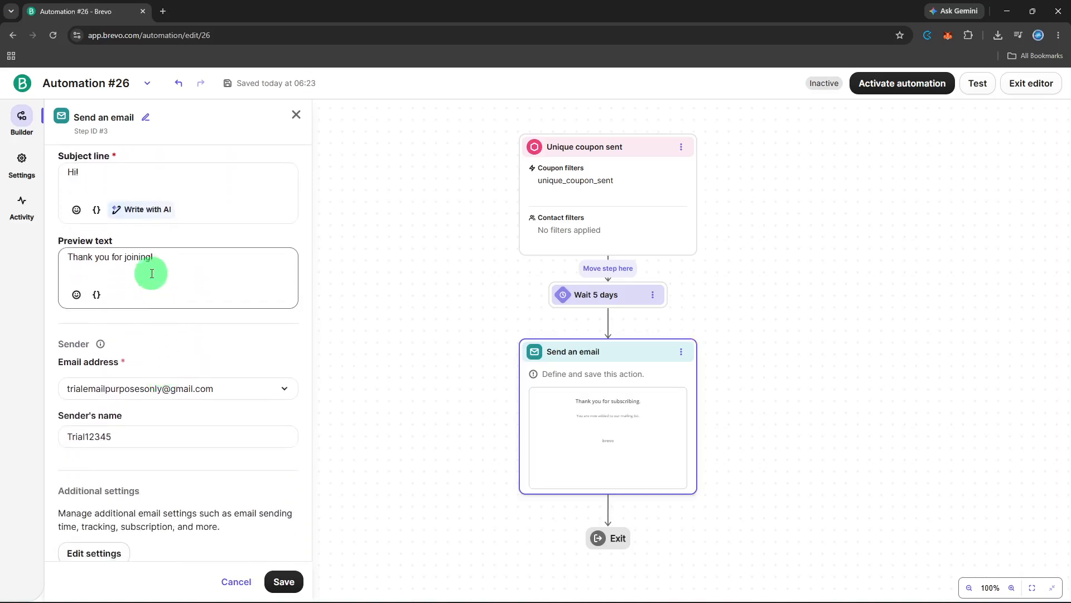
{"action": "double_click", "coordinate": [147, 258]}
{"action": "triple_click", "coordinate": [146, 258]}
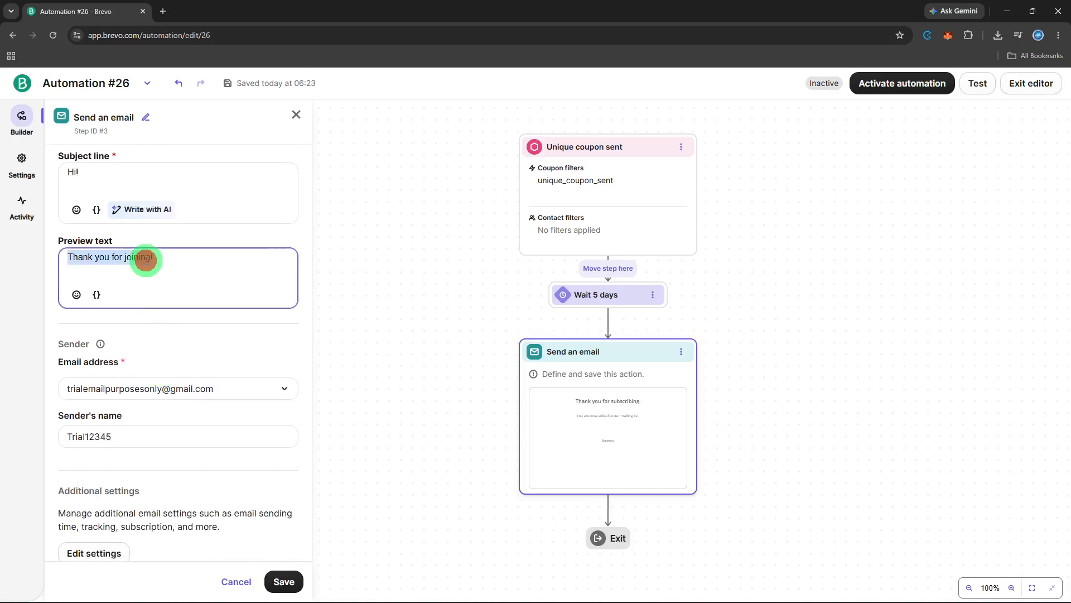
{"action": "key", "text": "BackSpace"}
{"action": "type", "text": "H"}
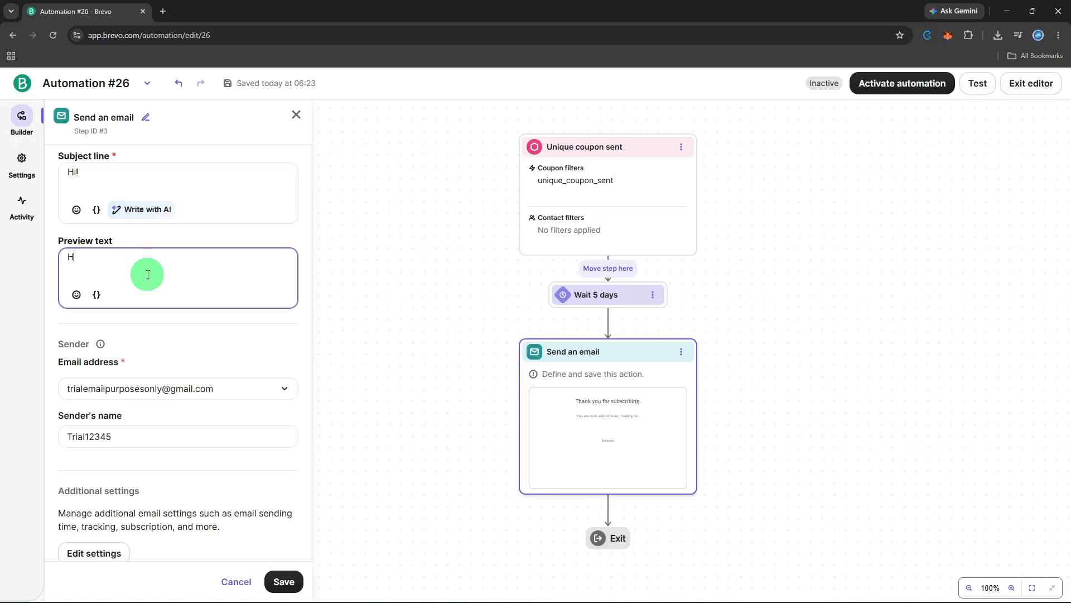
{"action": "type", "text": "o was"}
{"action": "key", "text": "BackSpace"}
{"action": "key", "text": "BackSpace"}
{"action": "key", "text": "BackSpace"}
{"action": "key", "text": "BackSpace"}
{"action": "key", "text": "BackSpace"}
{"action": "type", "text": "w was your pr"}
{"action": "key", "text": "BackSpace"}
{"action": "type", "text": "urchase? Answe"}
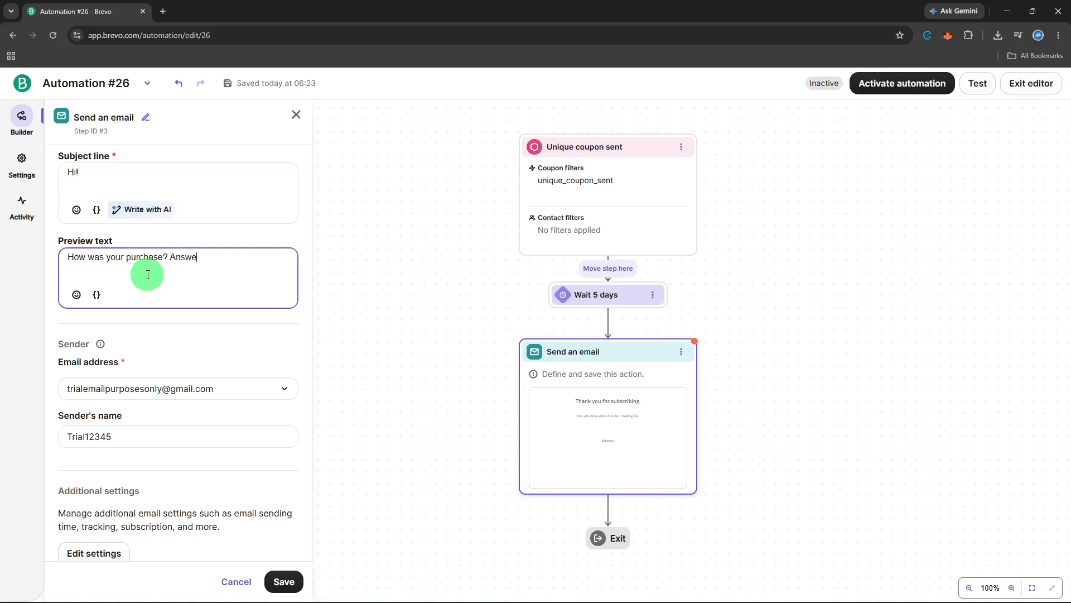
{"action": "type", "text": "r  the survey!"}
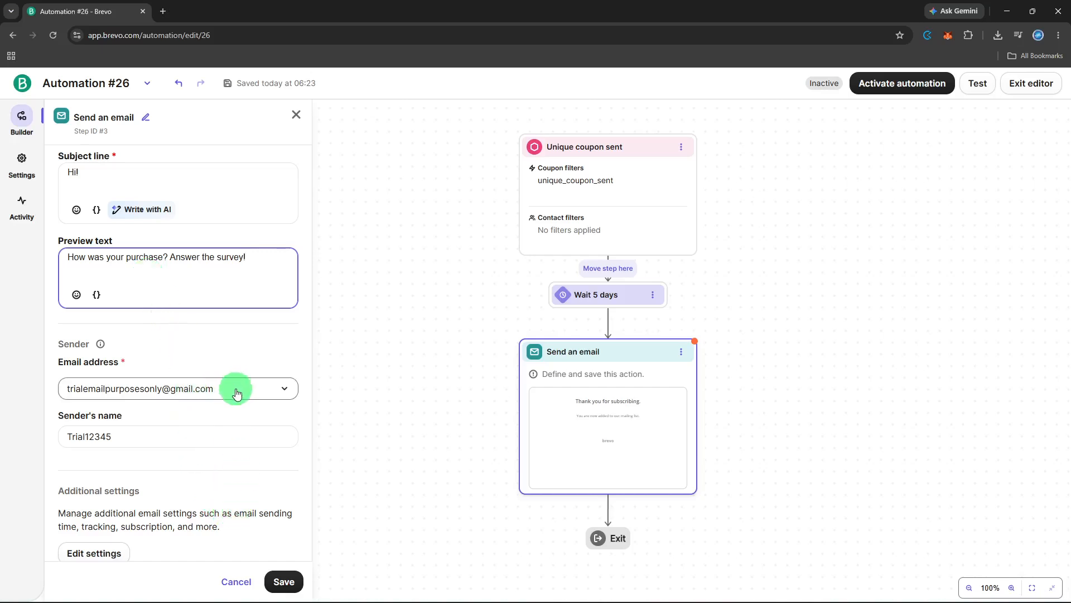
{"action": "scroll", "coordinate": [237, 392], "scroll_direction": "up", "scroll_amount": 3}
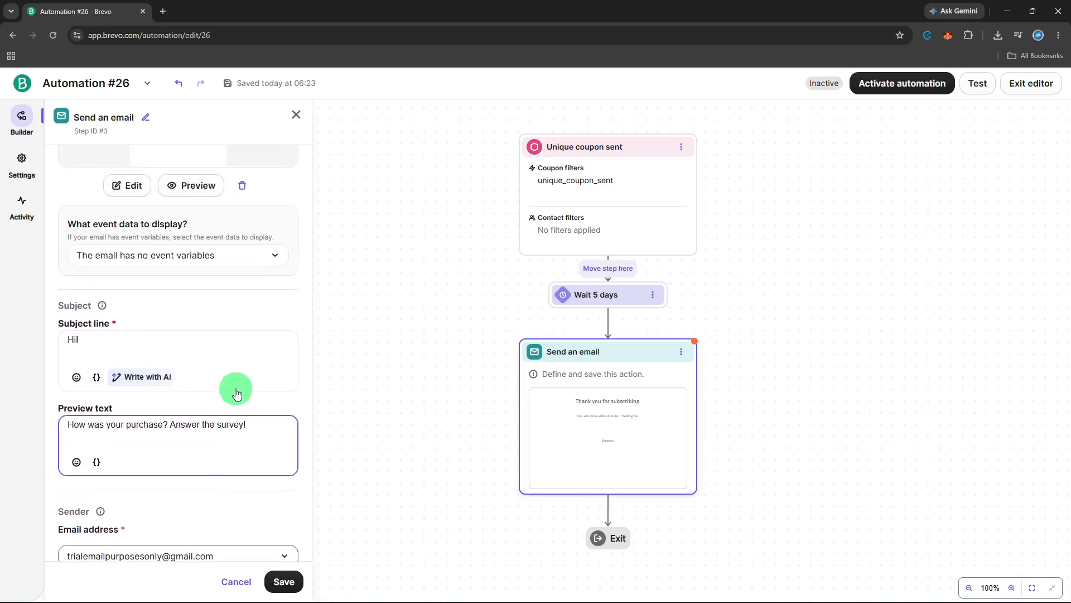
Step: Save the Send an email action and apply its changes to all steps using this message
{"action": "scroll", "coordinate": [237, 392], "scroll_direction": "up", "scroll_amount": 2}
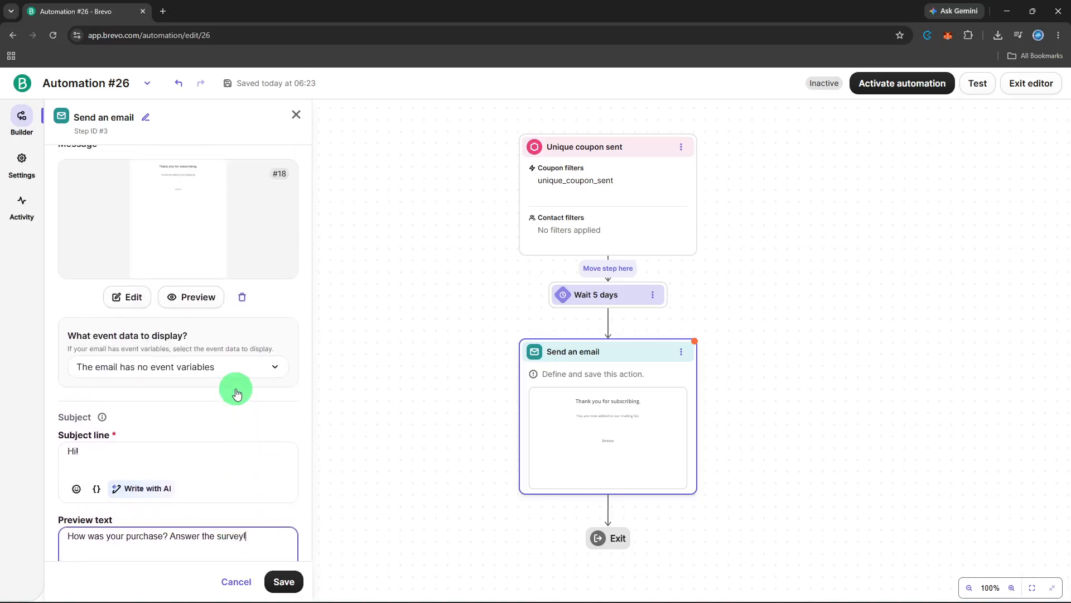
{"action": "left_click", "coordinate": [285, 581]}
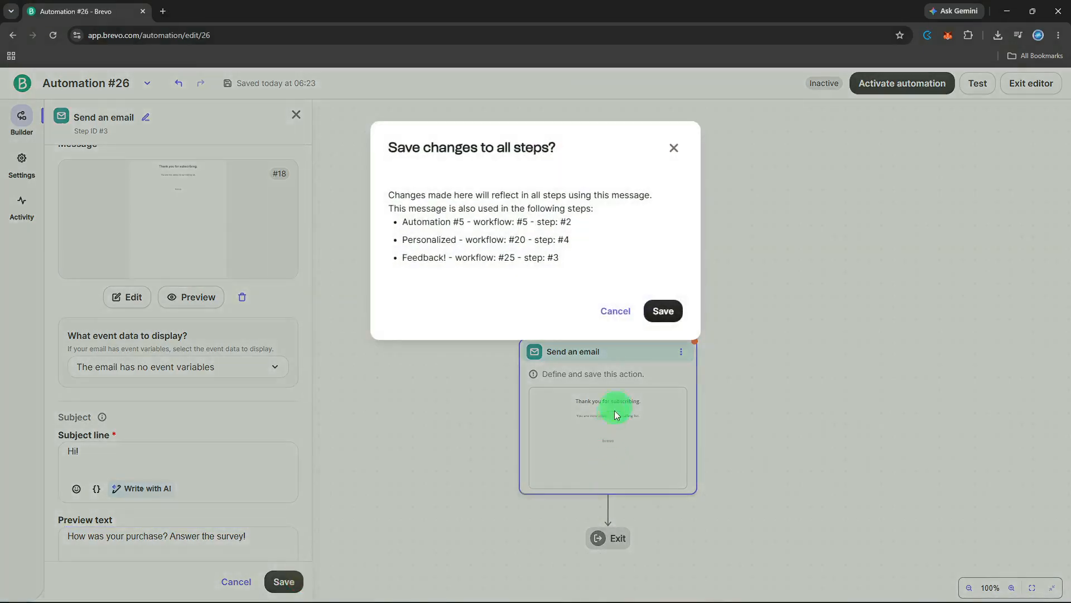
{"action": "left_click", "coordinate": [657, 316]}
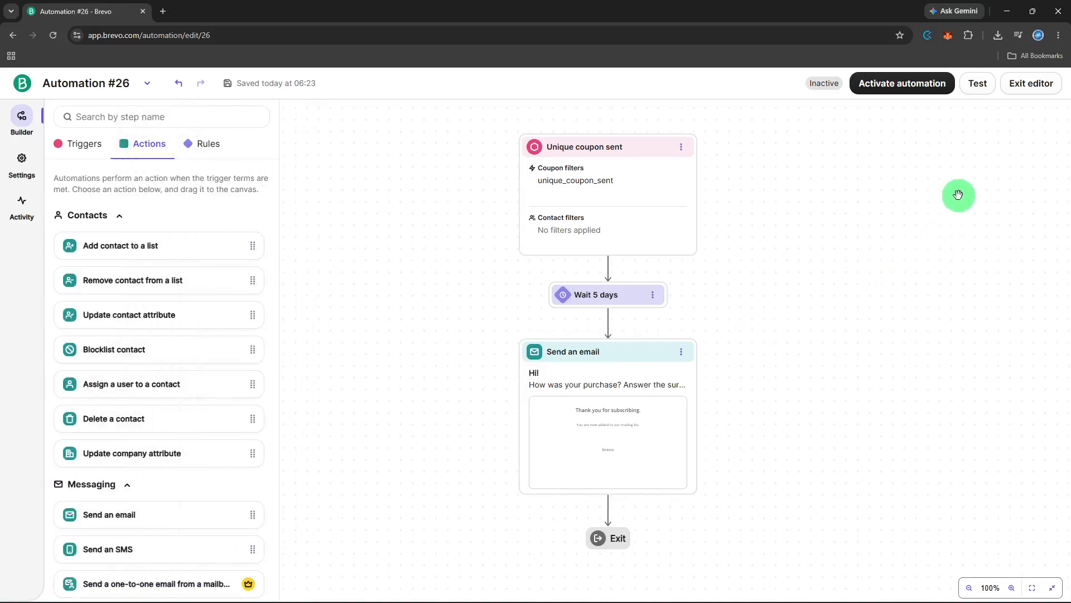
Step: Test the automation's messages with the existing dummy contact whose name starts with "sa" and close the test results
{"action": "left_click", "coordinate": [977, 86]}
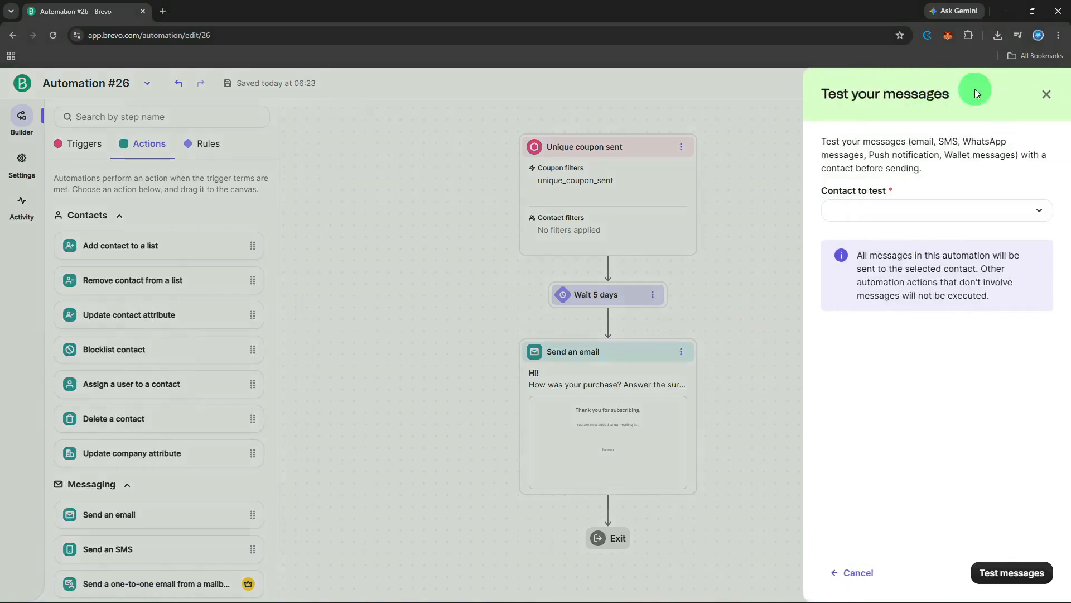
{"action": "left_click", "coordinate": [936, 208]}
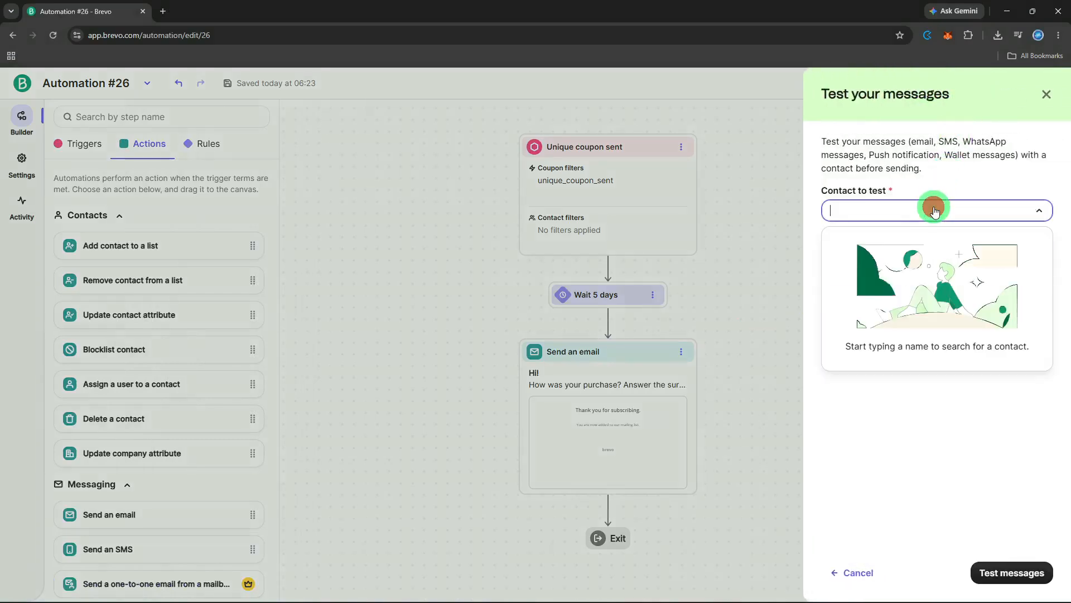
{"action": "type", "text": "a"}
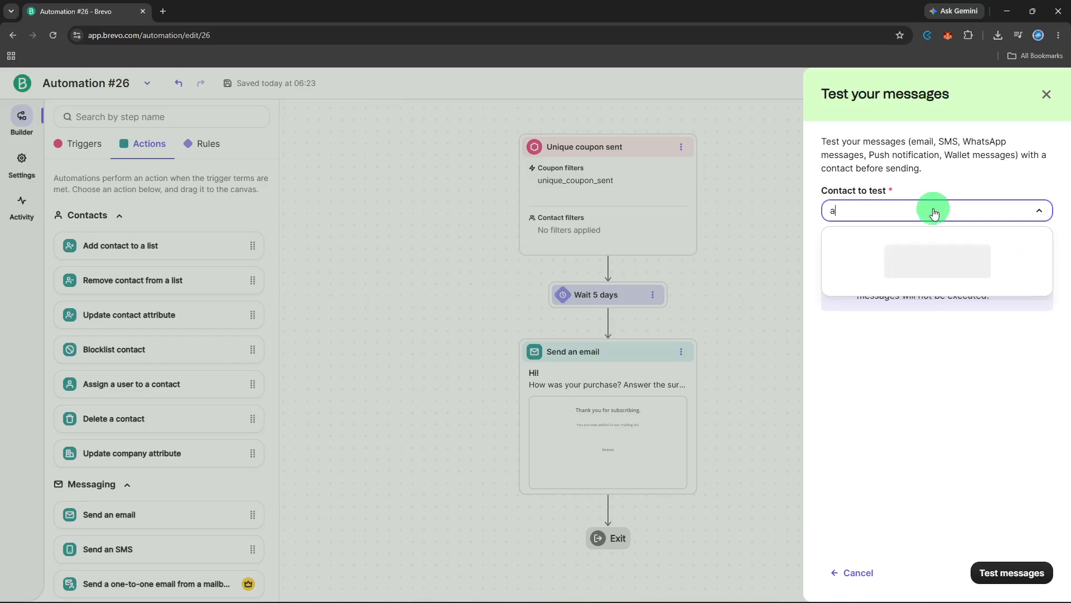
{"action": "key", "text": "BackSpace"}
{"action": "type", "text": "sa"}
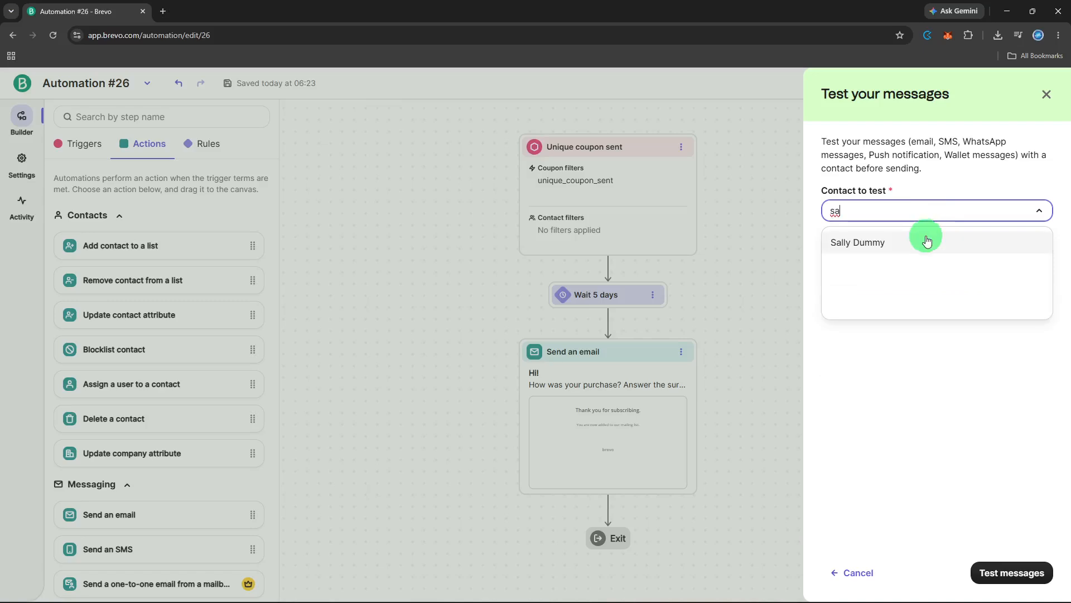
{"action": "left_click", "coordinate": [927, 241]}
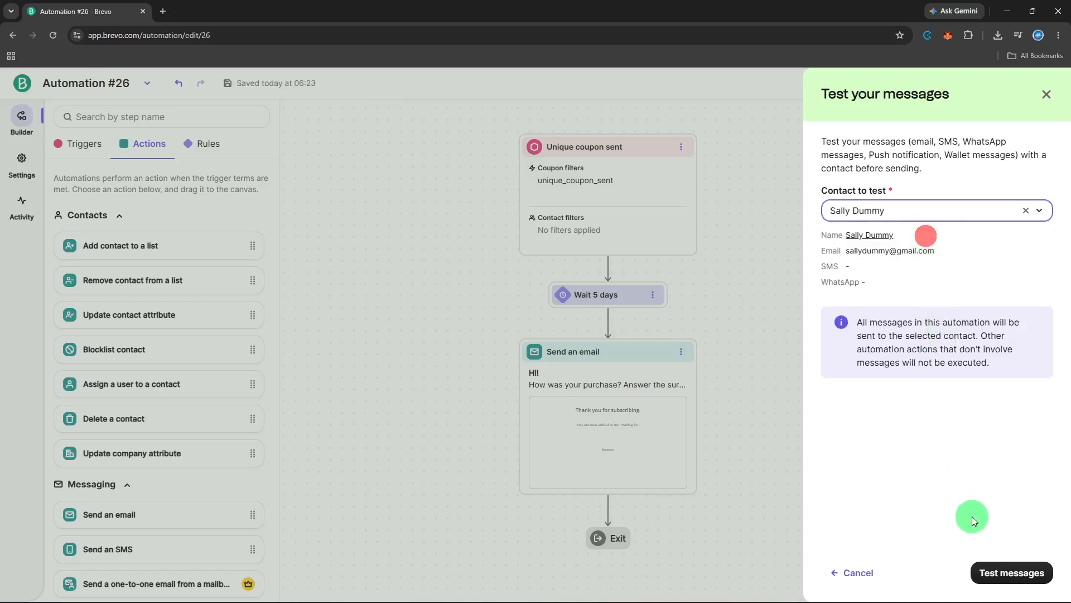
{"action": "left_click", "coordinate": [996, 569]}
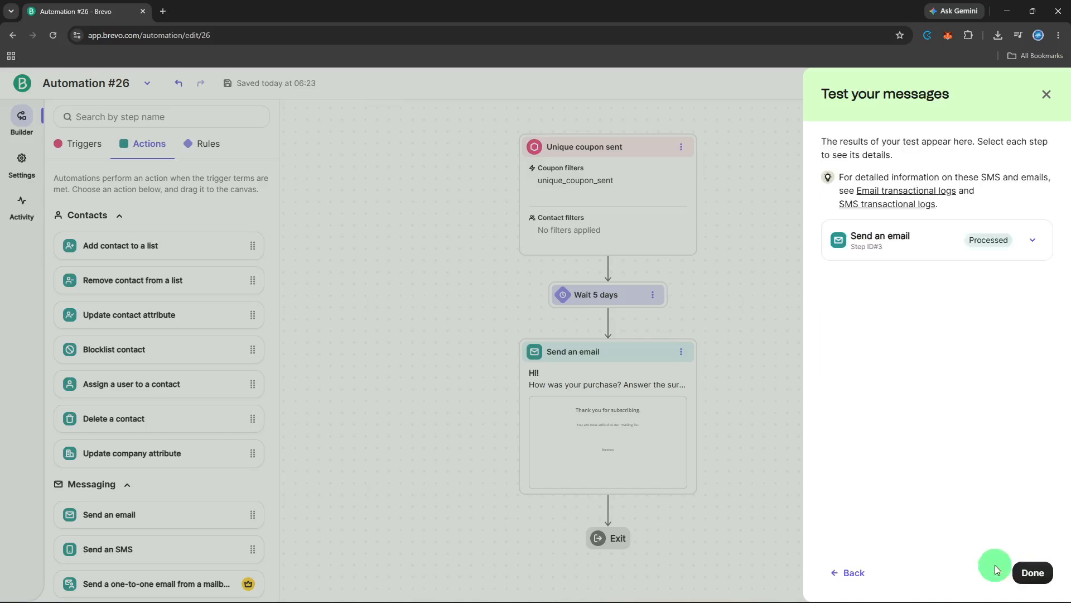
{"action": "left_click", "coordinate": [1017, 572]}
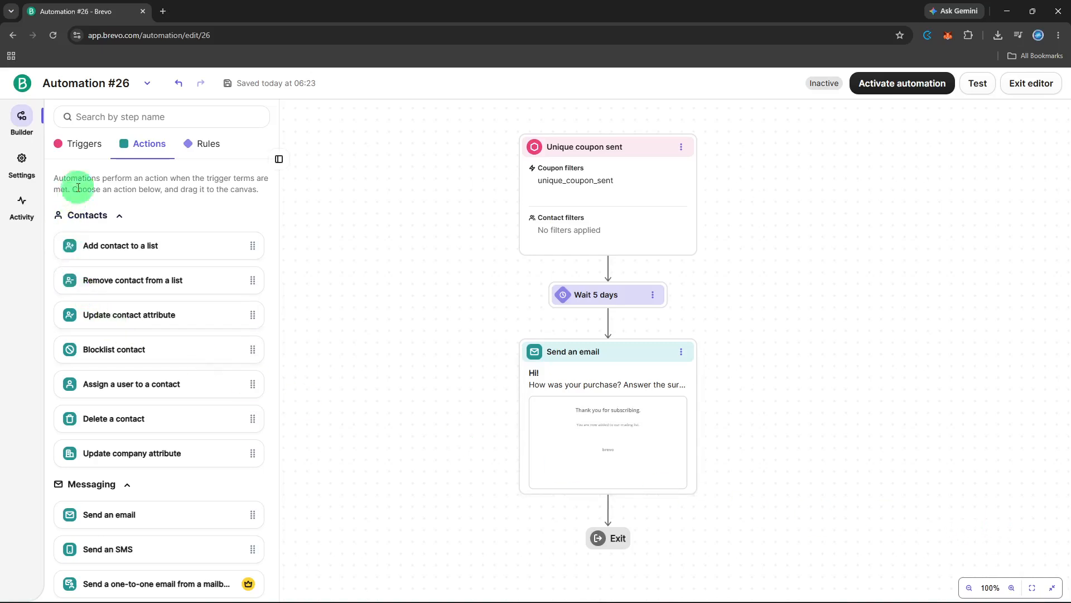
Step: Rename the automation as Purchase and activate it without allowing contact re-entry after exit
{"action": "left_click", "coordinate": [103, 84]}
{"action": "triple_click", "coordinate": [105, 84]}
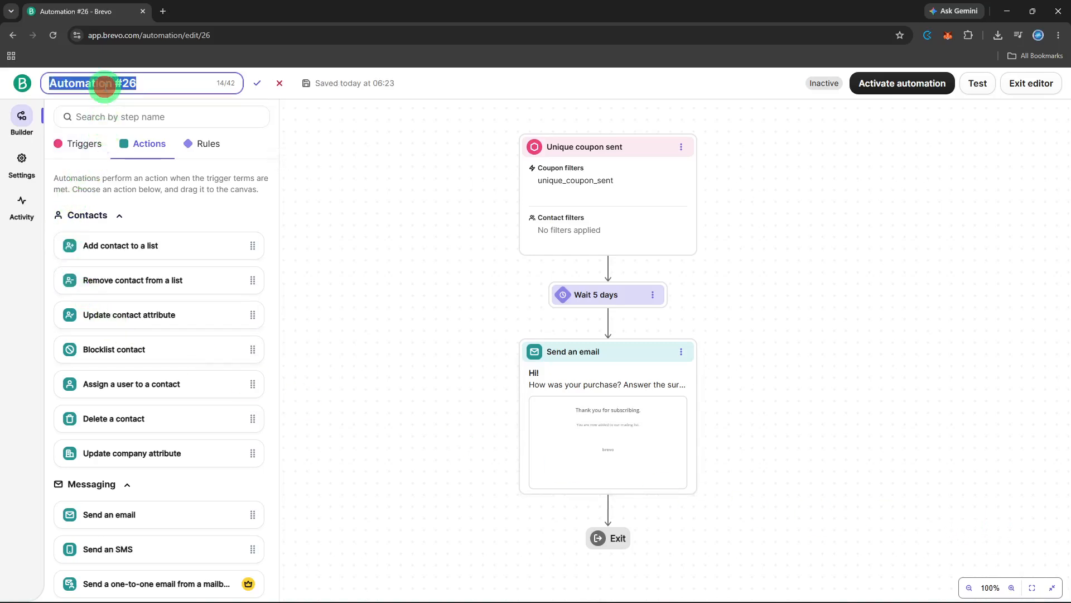
{"action": "key", "text": "BackSpace"}
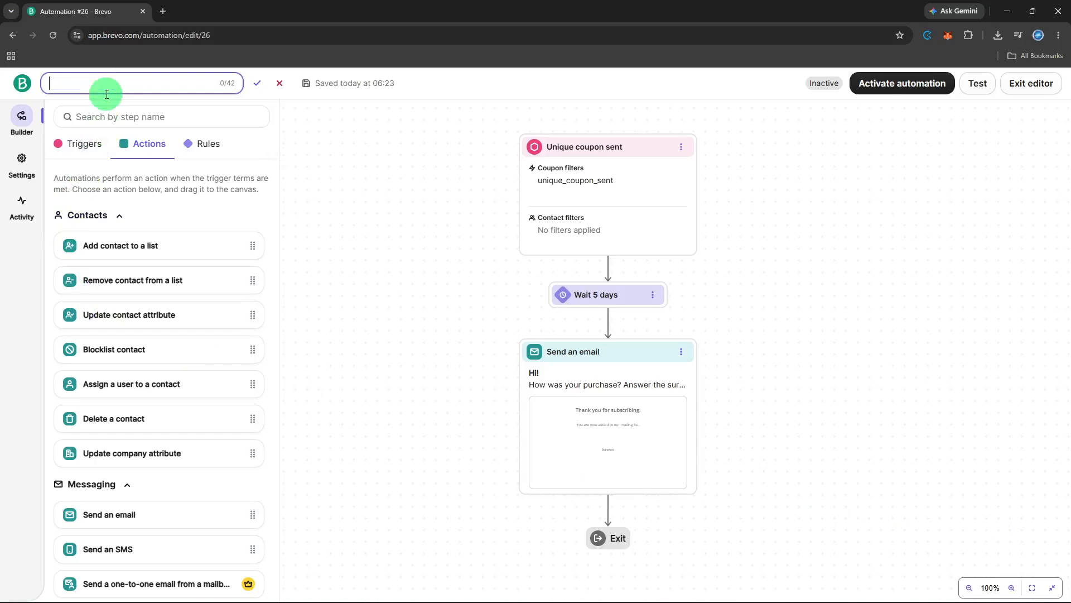
{"action": "type", "text": "Pi"}
{"action": "type", "text": "urcha"}
{"action": "type", "text": "se"}
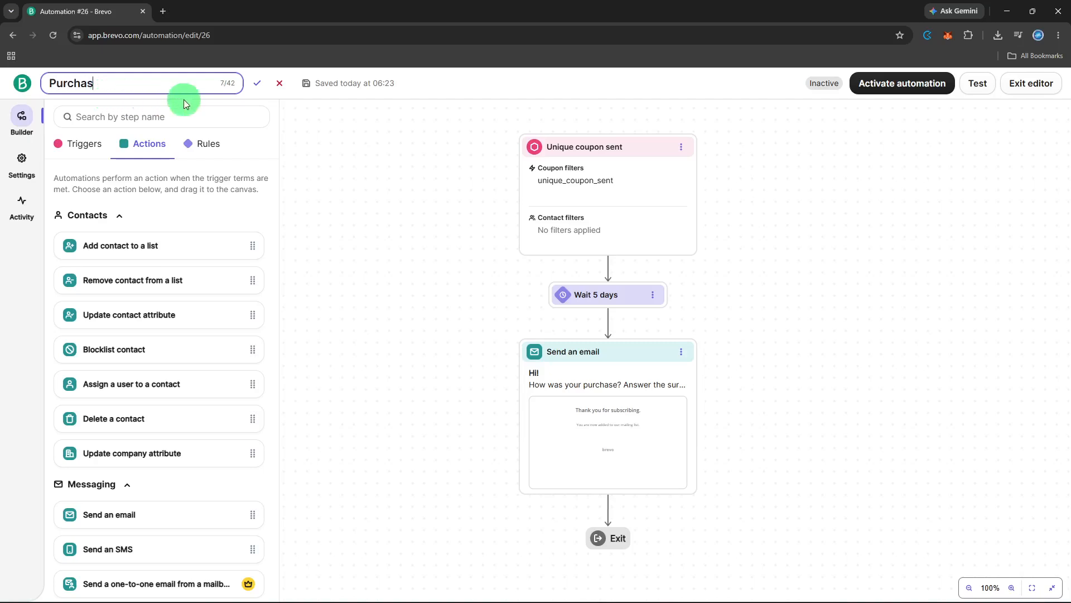
{"action": "left_click", "coordinate": [258, 88]}
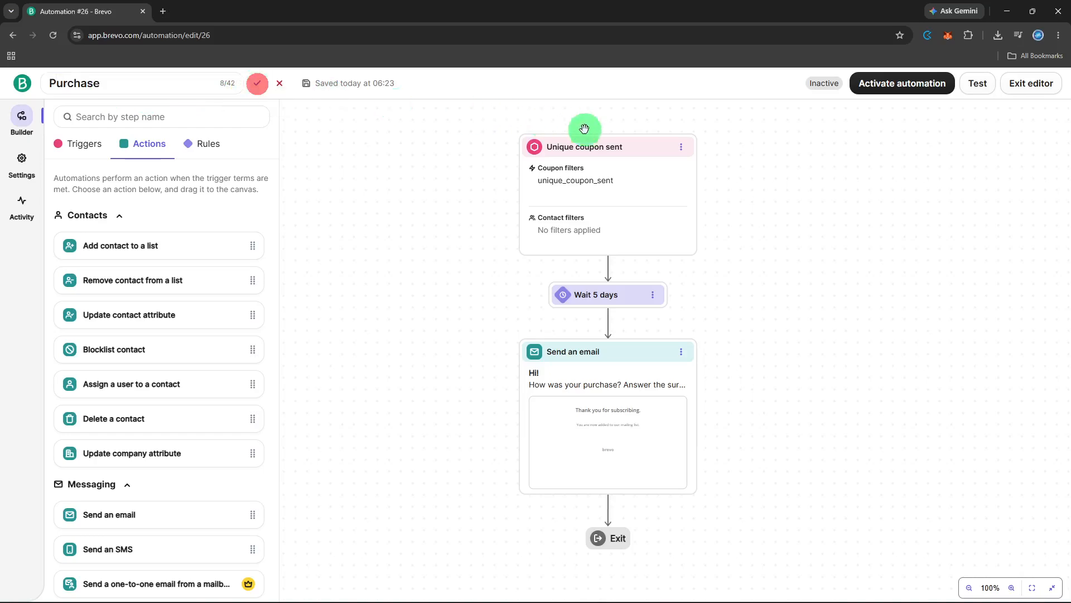
{"action": "left_click", "coordinate": [894, 93]}
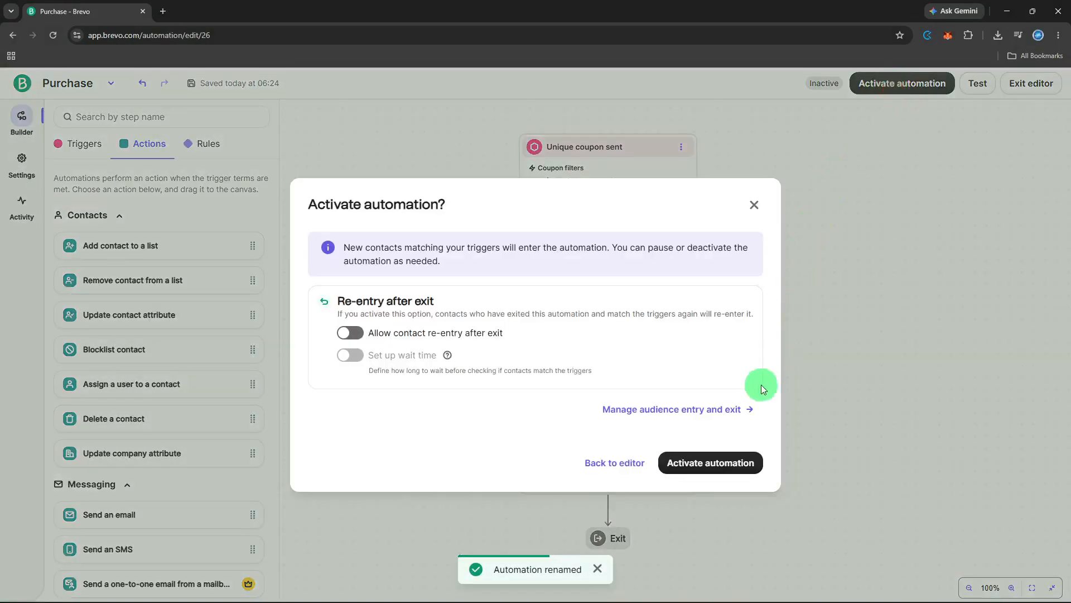
{"action": "left_click", "coordinate": [716, 454]}
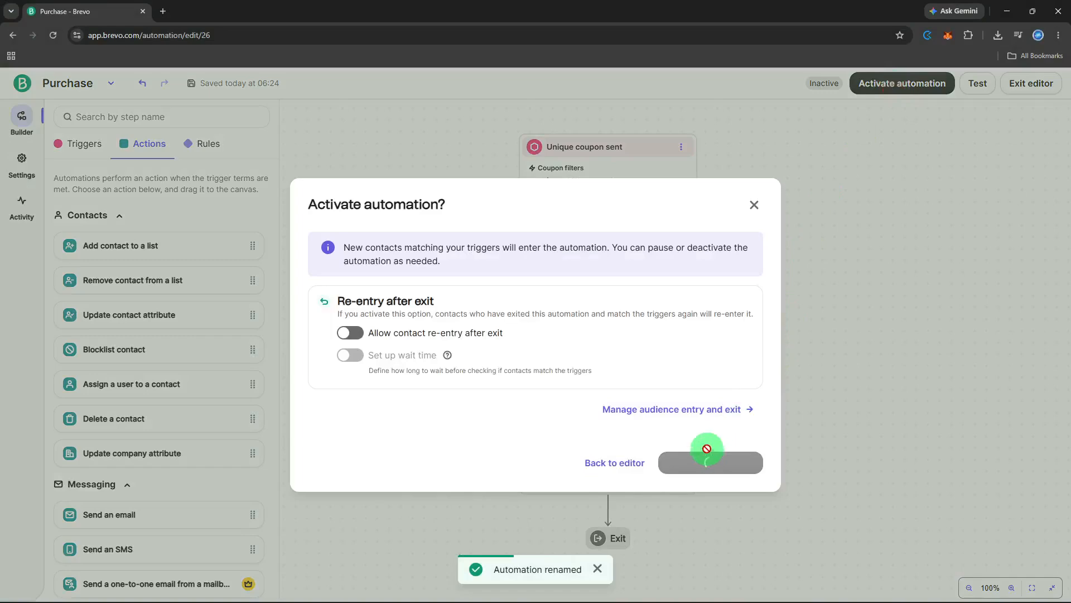